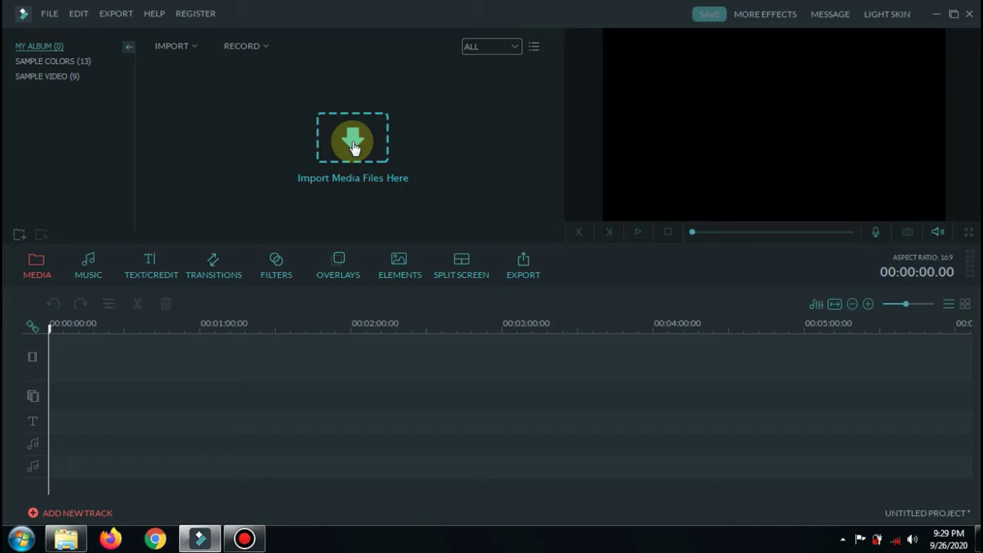
- Import every media file from the "Tugas 4 Melakukan Pengaturan Gambar" folder into the album, leaving out its subfolders
click(352, 145)
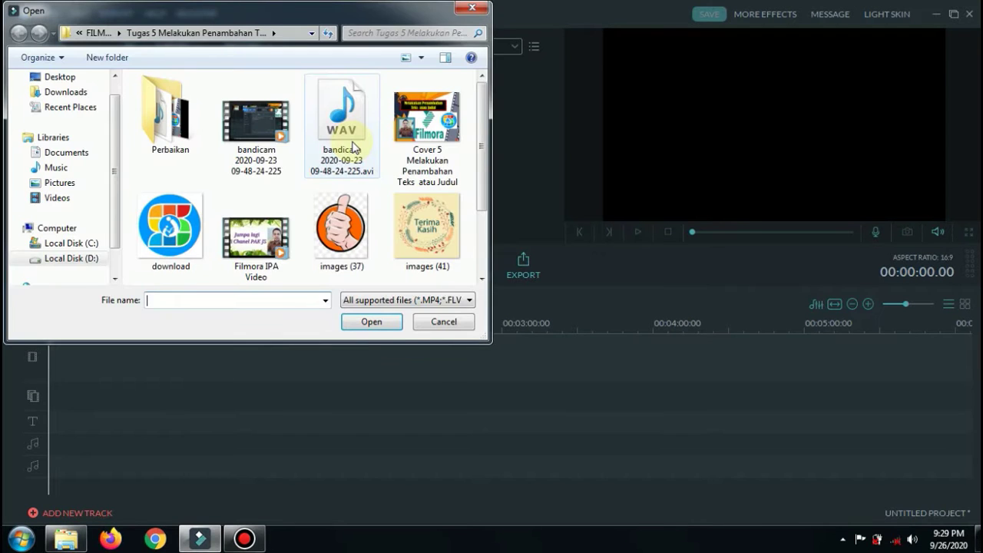
click(99, 33)
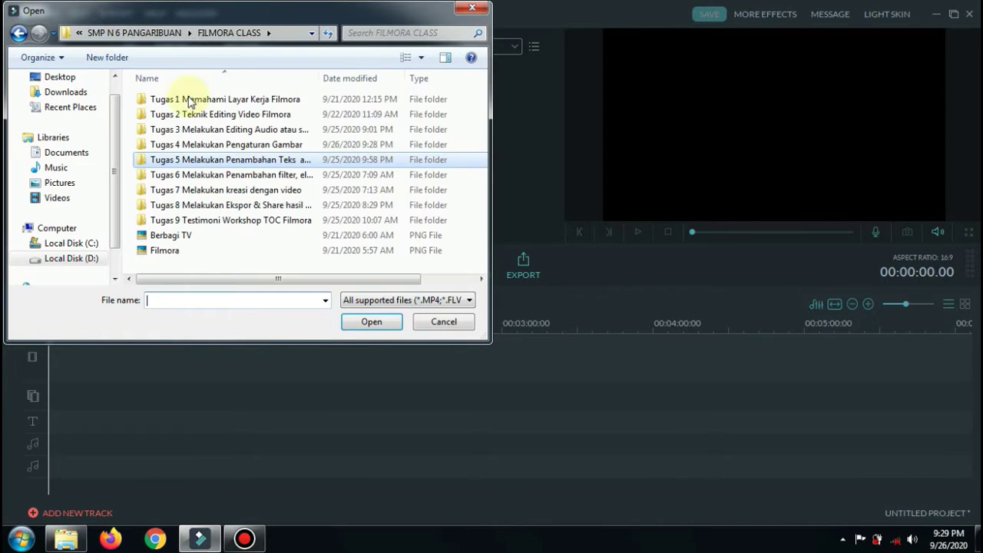
double_click(199, 145)
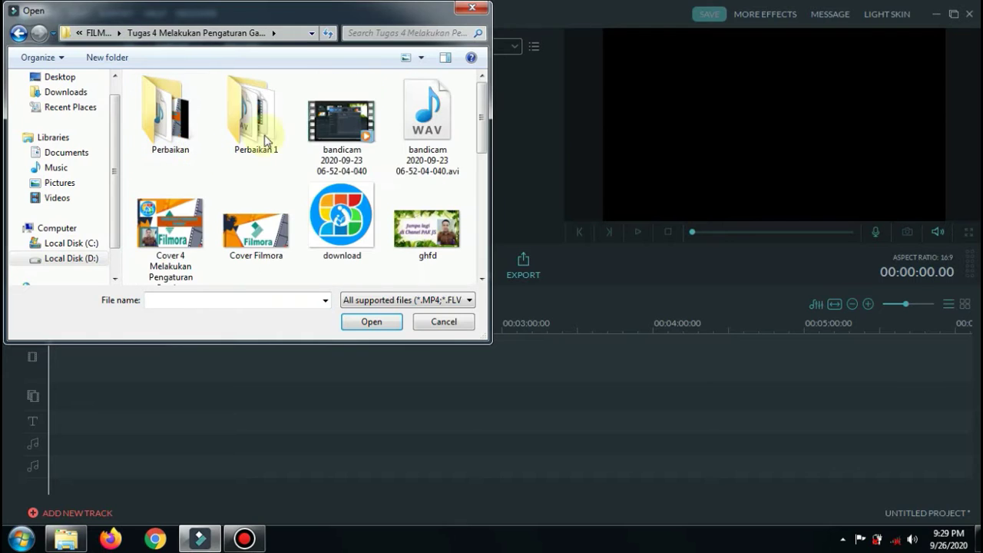
click(364, 135)
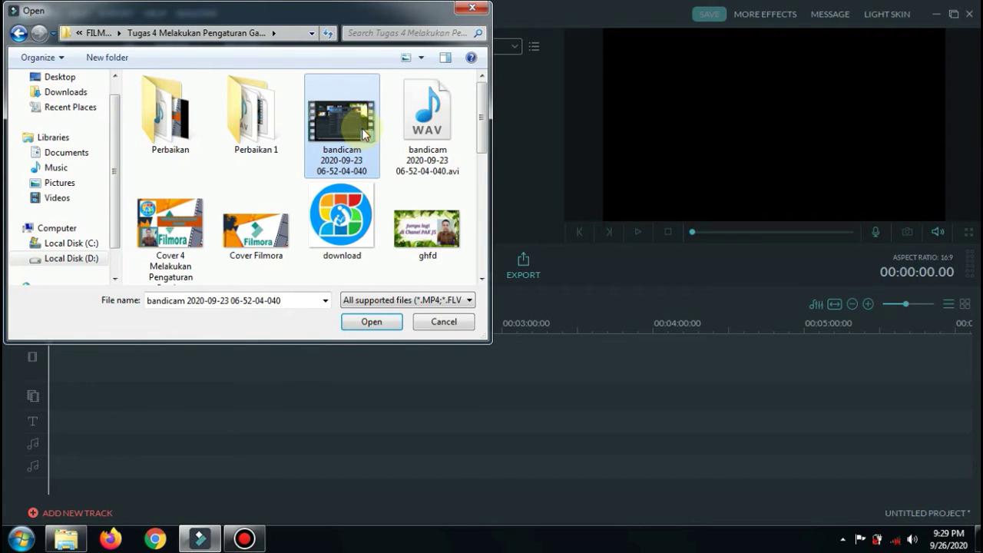
key(shift+Down)
key(shift+Down)
key(shift+Down)
key(shift+Down)
key(shift+Down)
key(shift+Down)
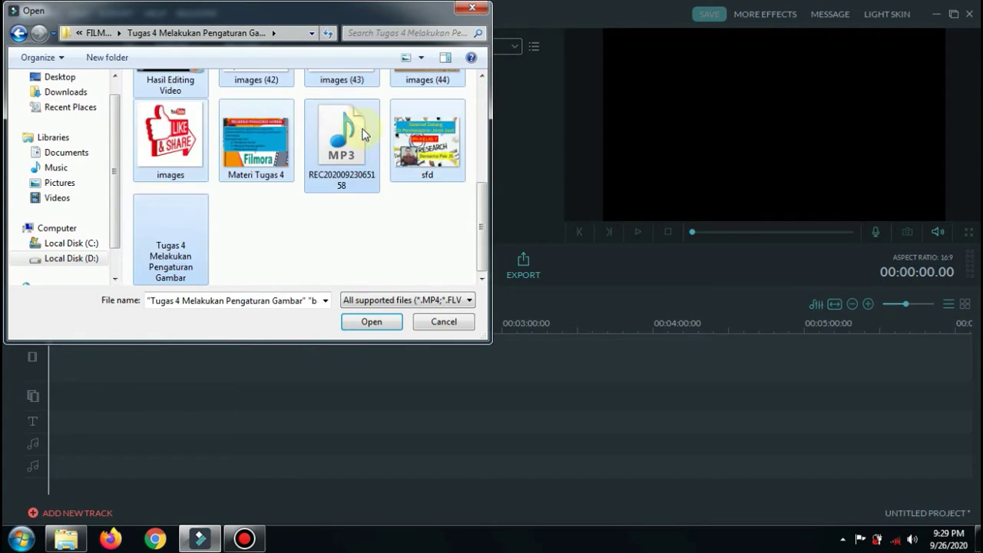
click(388, 320)
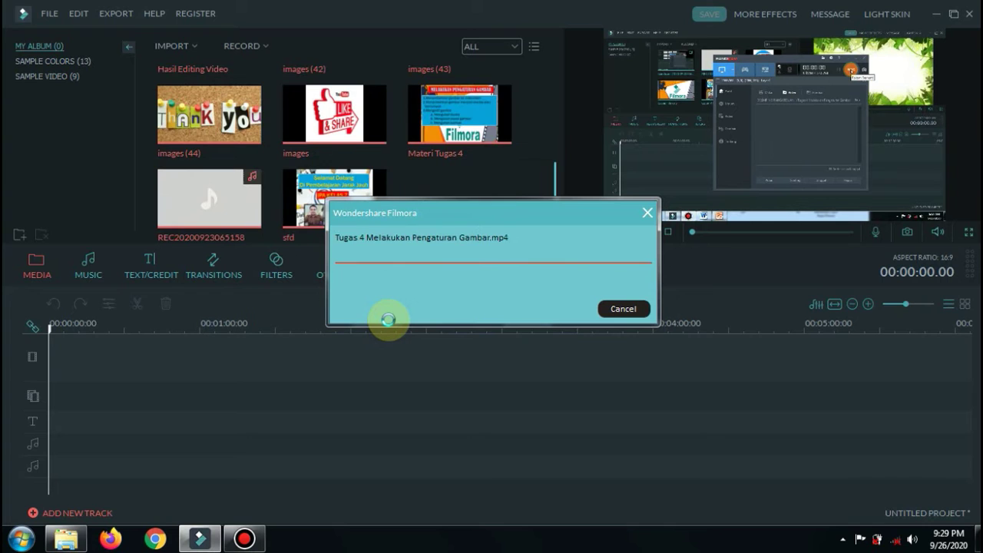
- Add the sfd welcome image to the start of the main video track
click(532, 164)
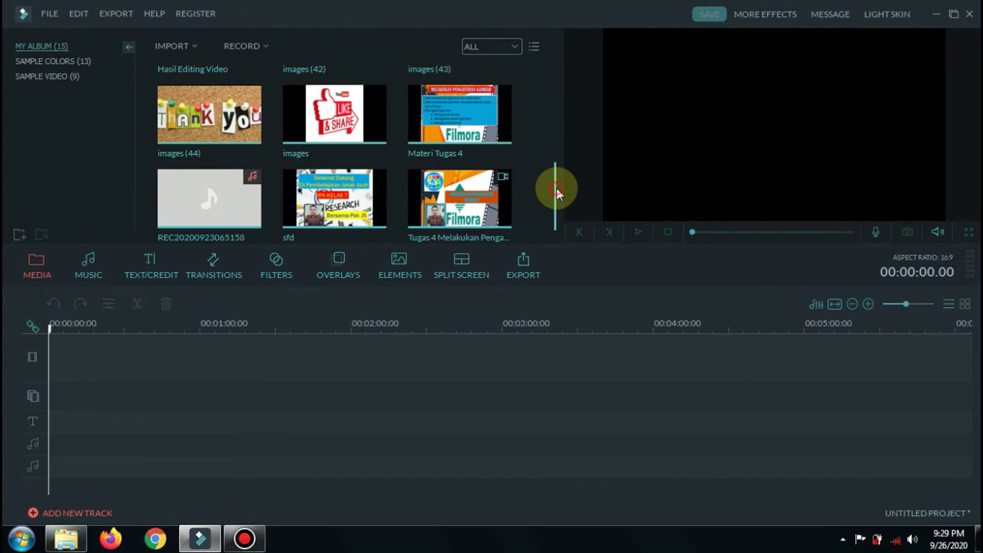
drag(556, 192, 550, 248)
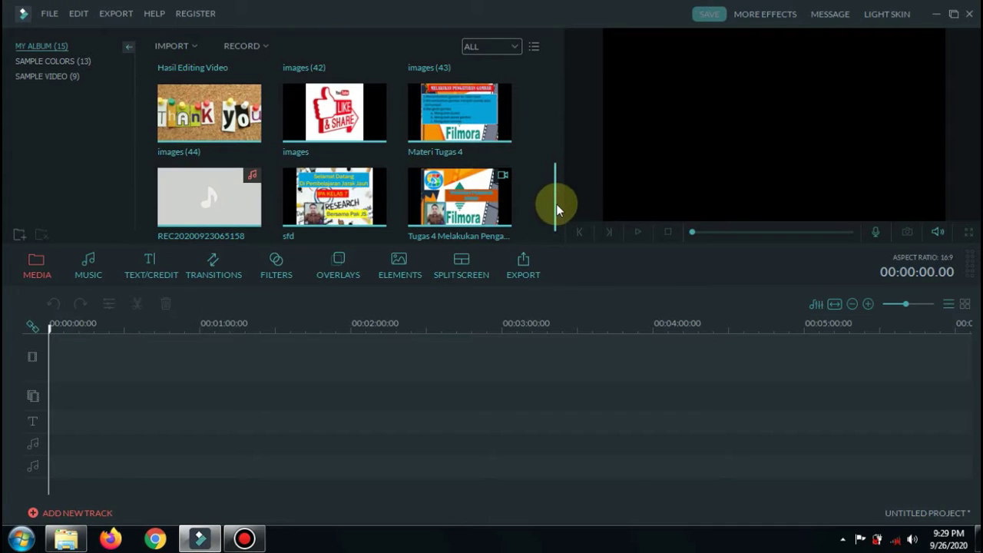
click(335, 202)
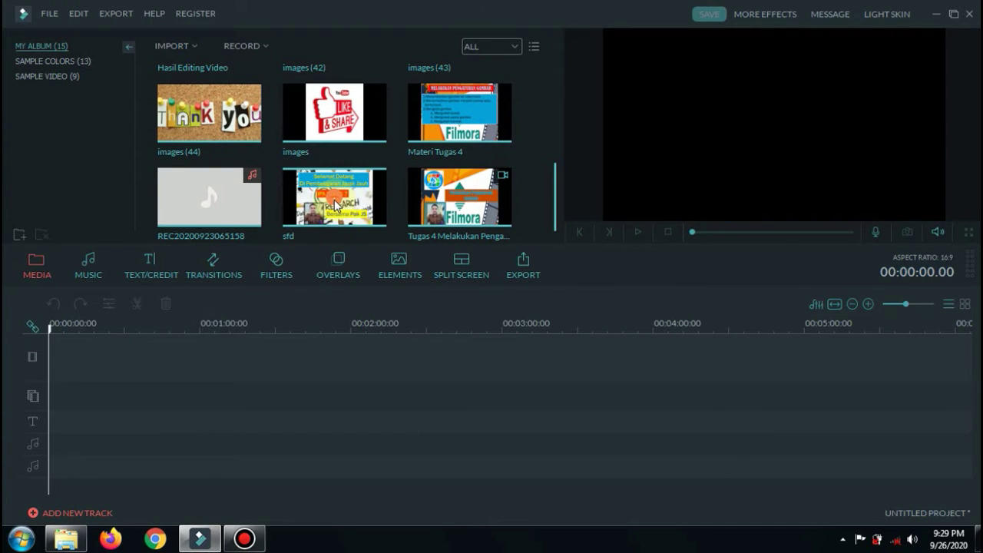
click(335, 202)
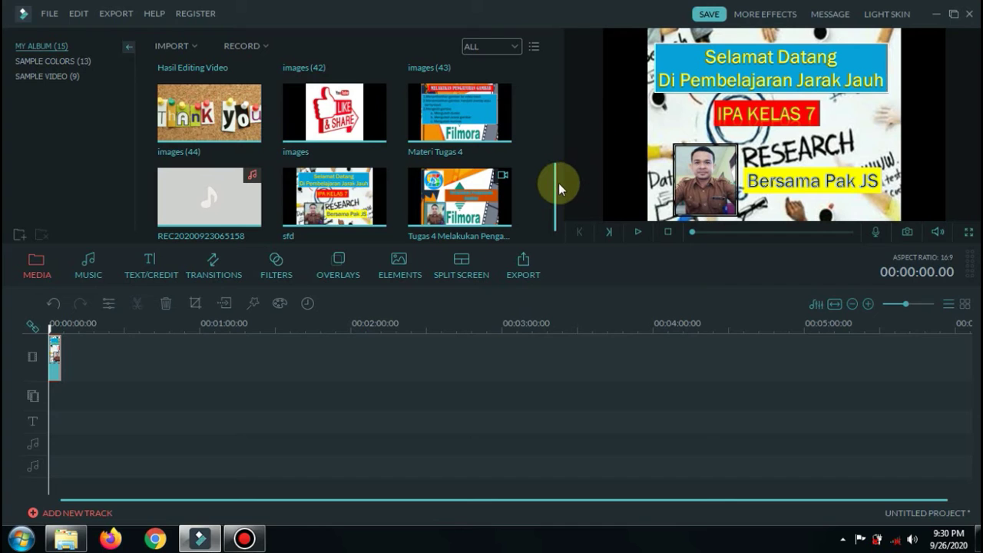
- Insert the ghfd image before the sfd clip and lengthen both stills so that they end at 00:00:19.07
drag(559, 182, 557, 118)
mouse_move(467, 126)
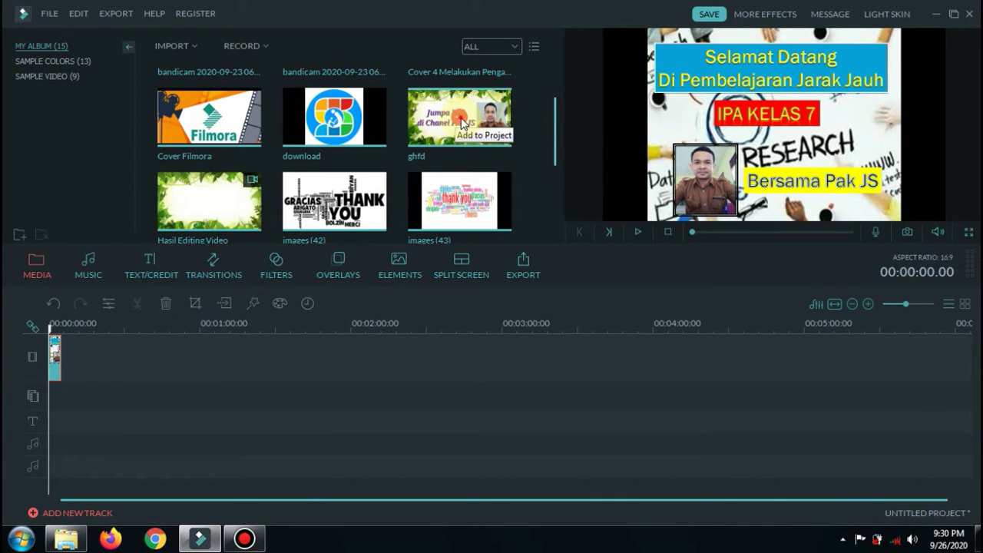
drag(464, 123, 68, 364)
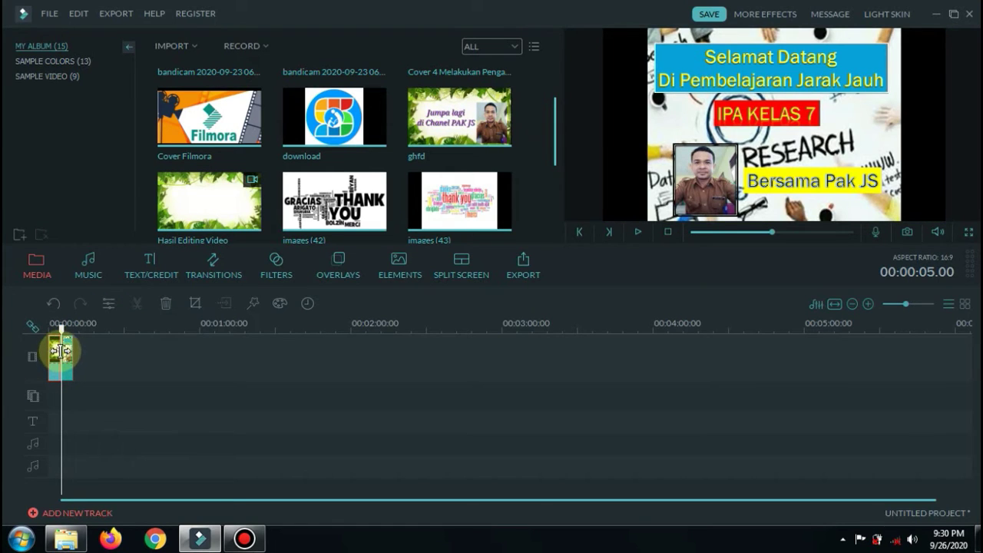
drag(61, 351, 95, 353)
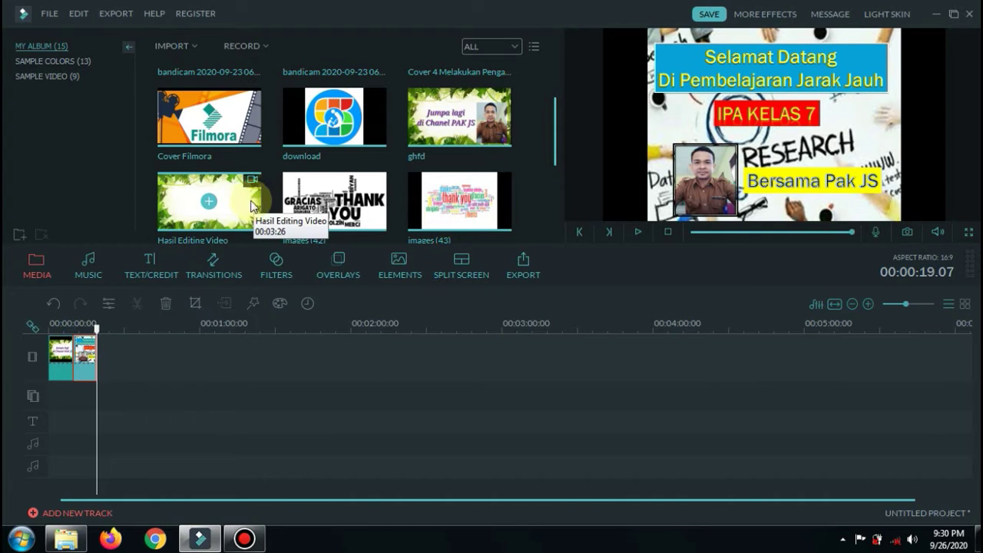
- Append the Hasil Editing Video clip after the stills, split it at 00:00:40.07 and delete its opening part
drag(238, 212, 151, 350)
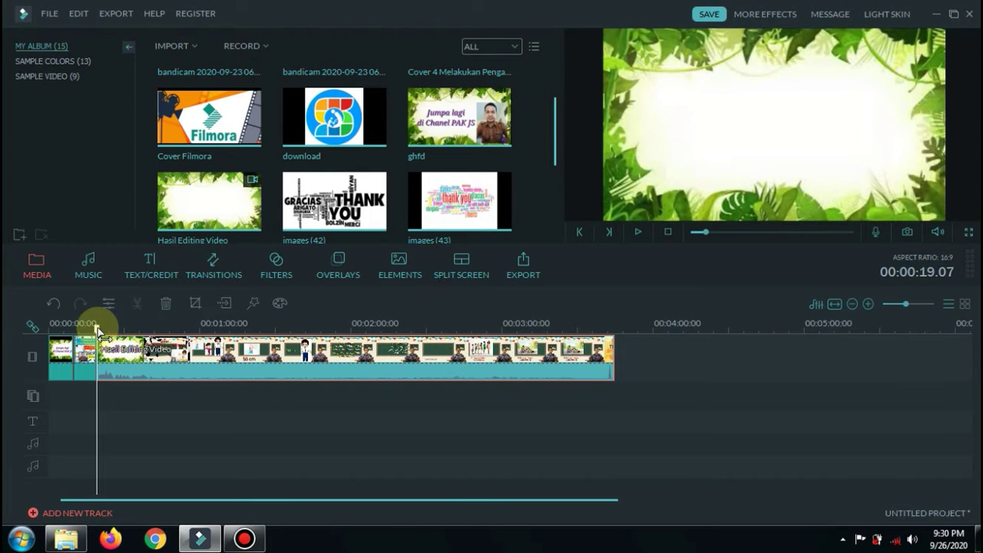
drag(94, 328, 150, 330)
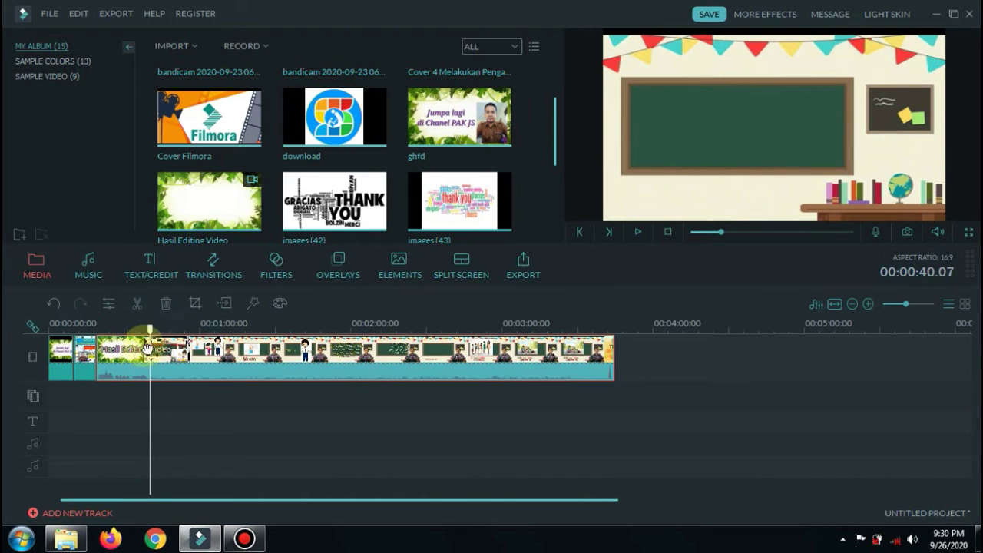
click(139, 309)
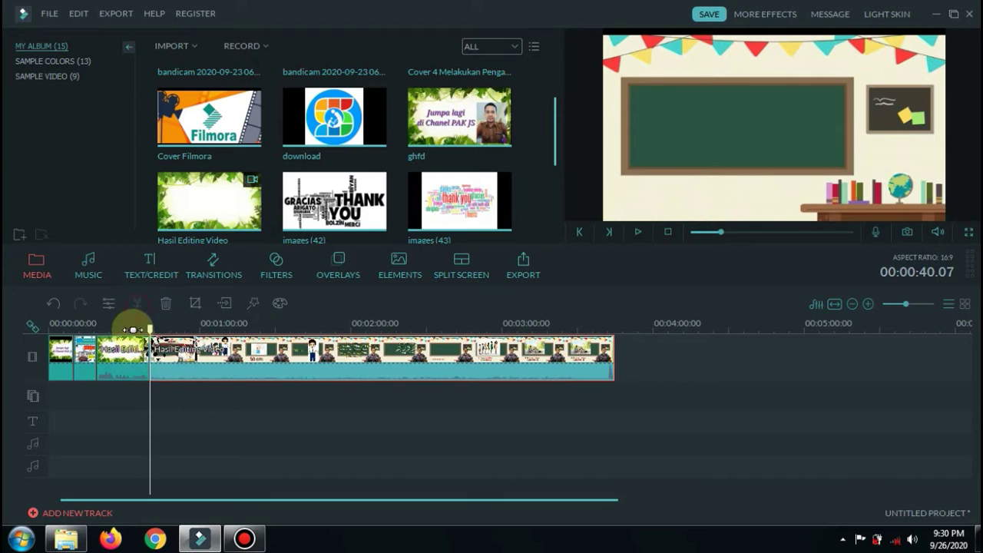
click(120, 346)
click(168, 306)
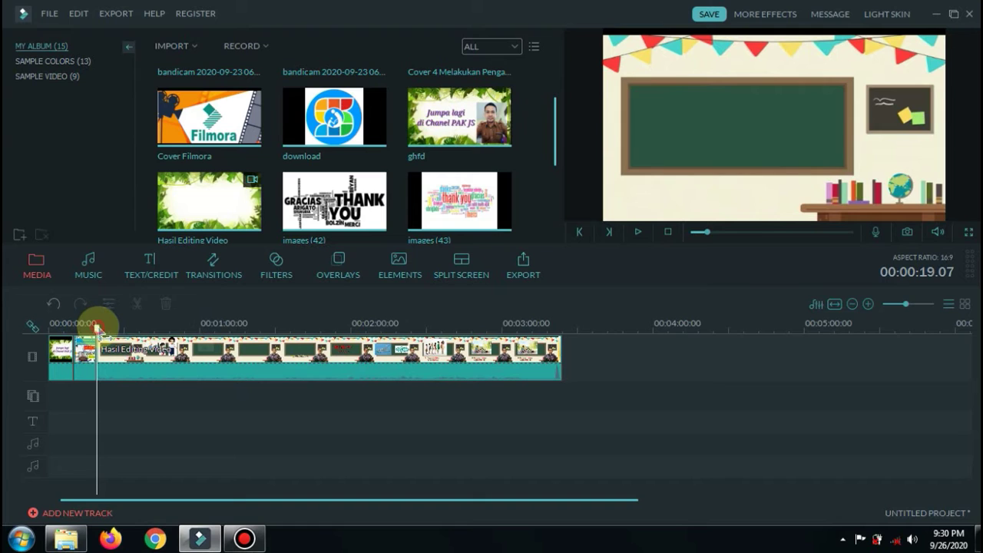
- Add the images (42) thank-you picture to the main video track directly after the Hasil Editing Video clip
drag(98, 328, 595, 318)
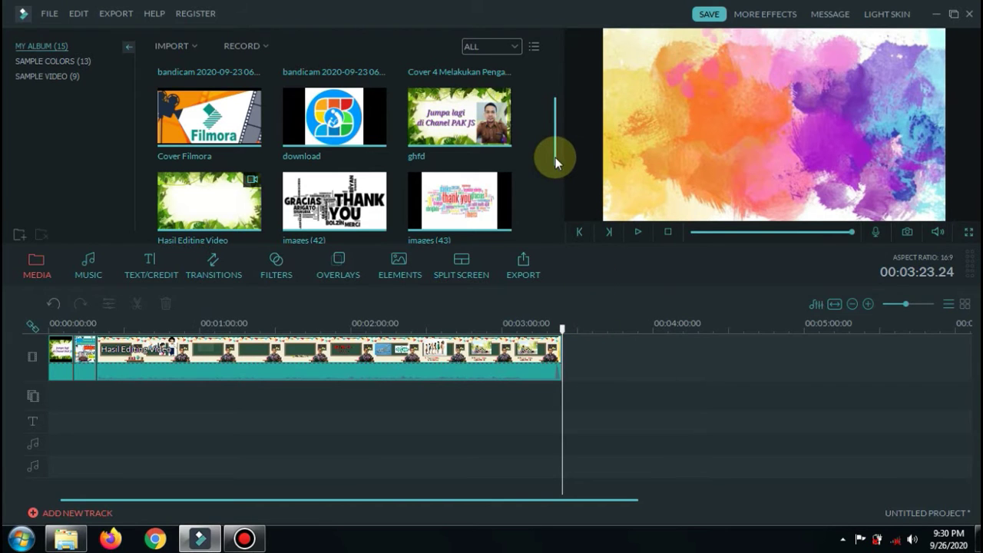
mouse_move(556, 158)
mouse_down()
mouse_move(555, 141)
mouse_move(555, 155)
mouse_up()
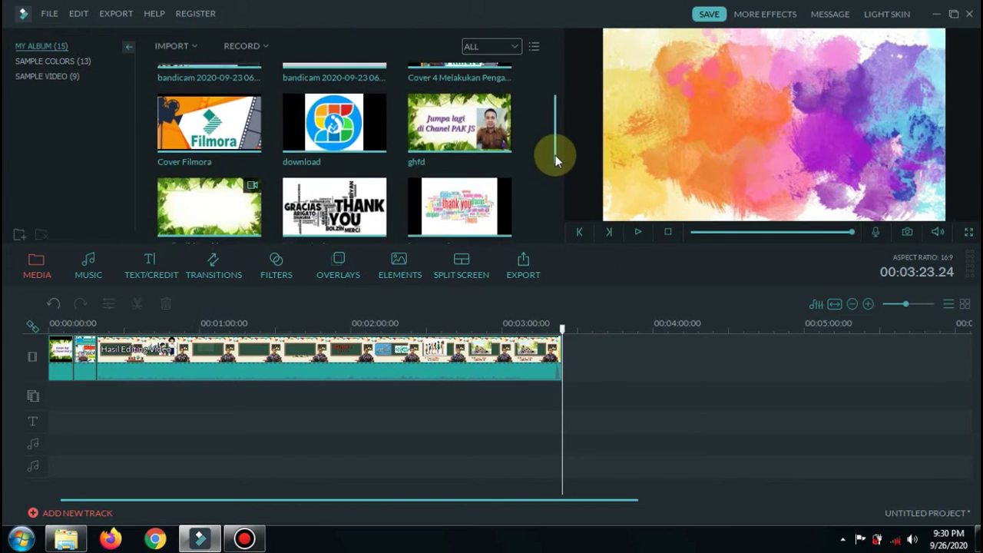
click(378, 217)
click(566, 355)
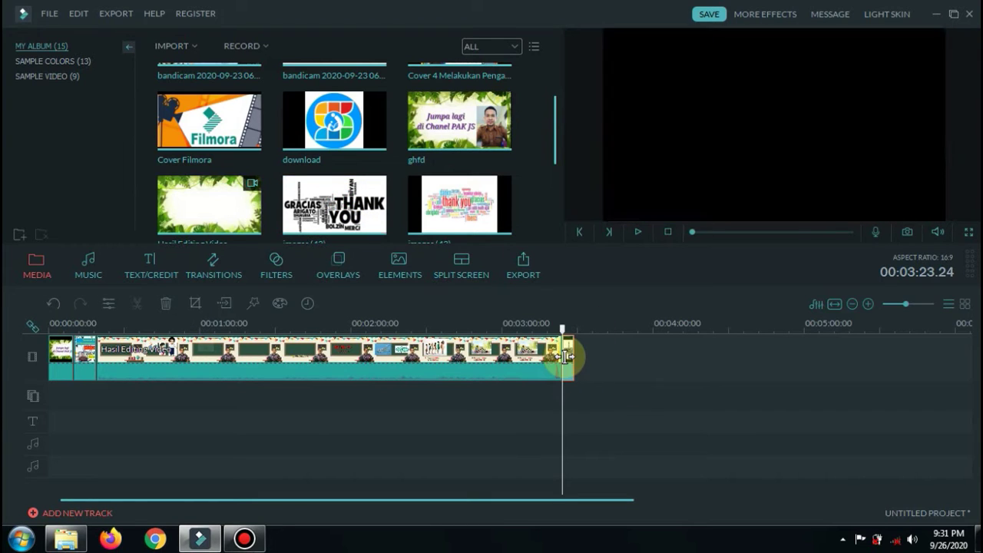
- Stack images (43), images (44) and the Like & Share image on separate overlay tracks at 00:03:23.24, below the images (42) clip
drag(472, 208, 567, 395)
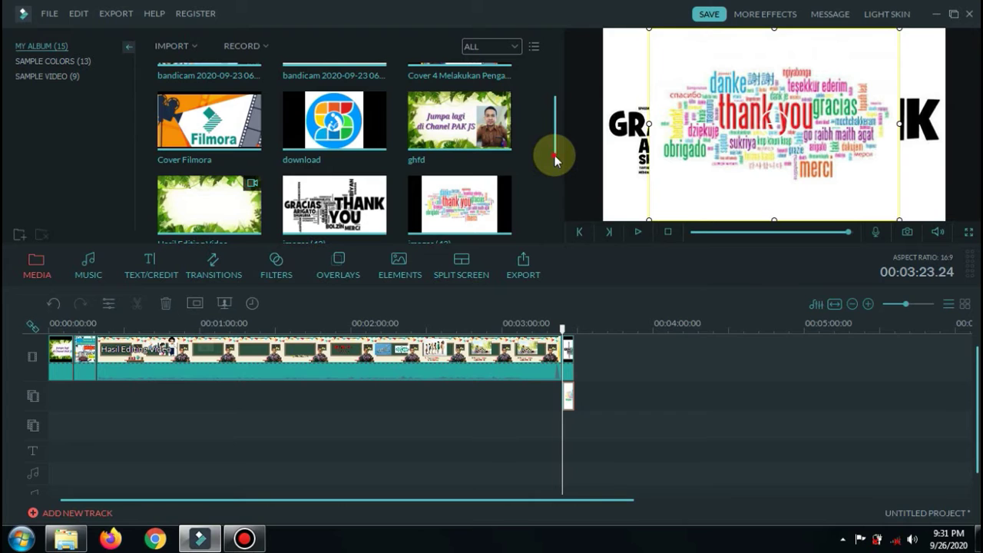
drag(554, 155, 564, 194)
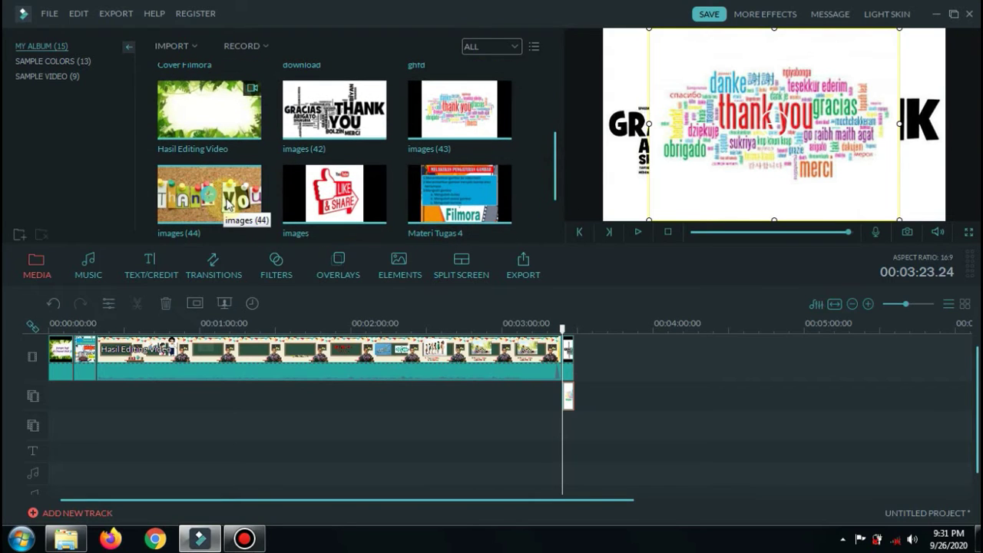
click(253, 193)
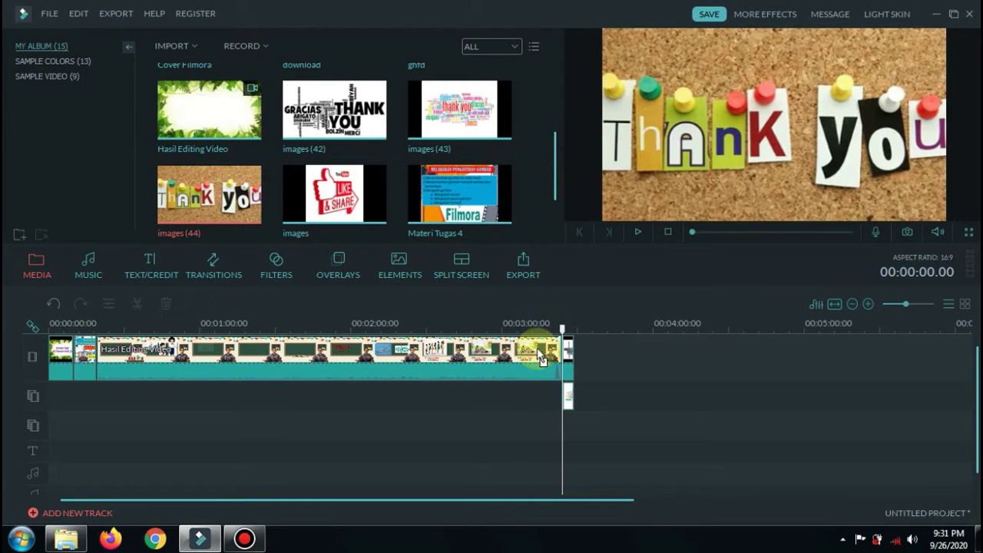
click(563, 412)
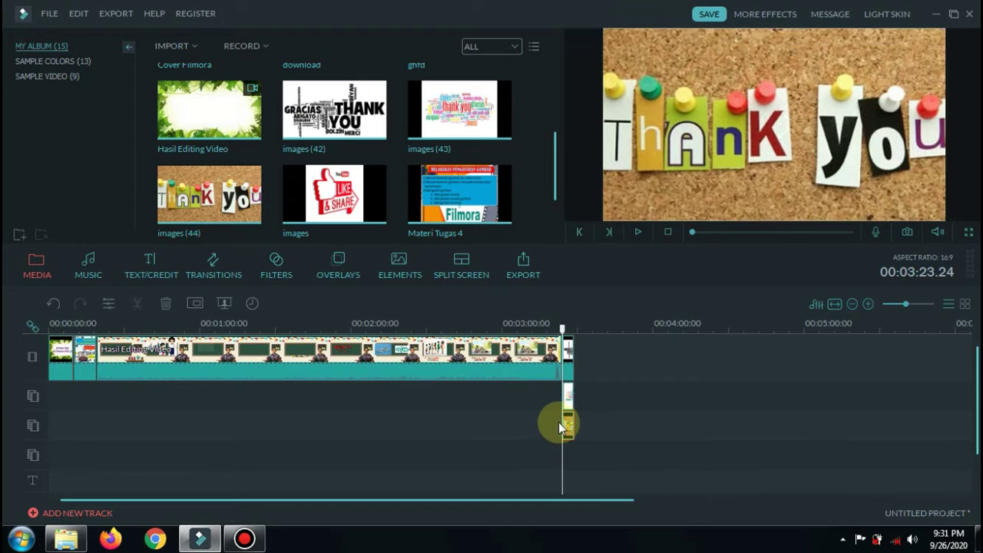
drag(335, 193, 565, 453)
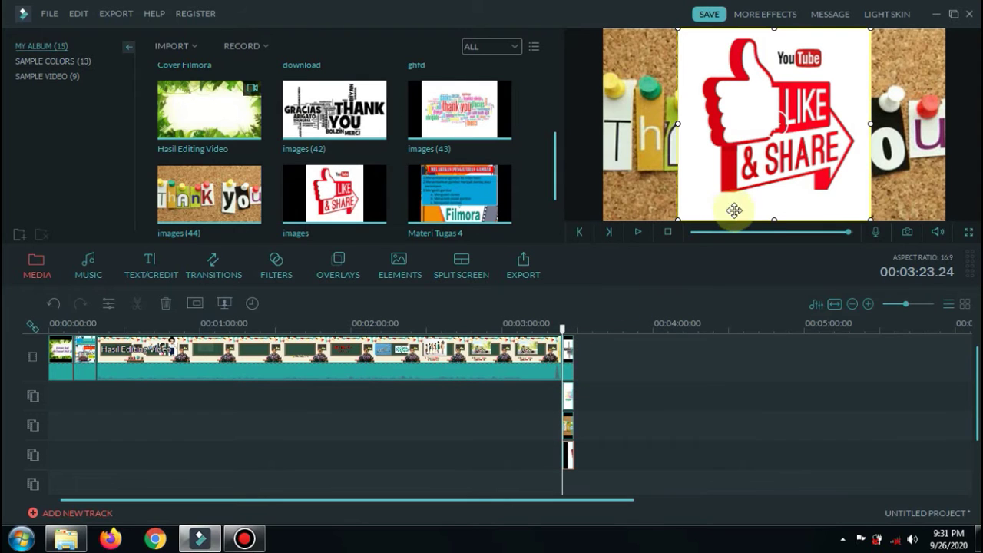
- Shrink the Like & Share overlay into the frame's upper-right corner and resize the images (43) overlay
drag(679, 218, 763, 135)
drag(814, 103, 883, 111)
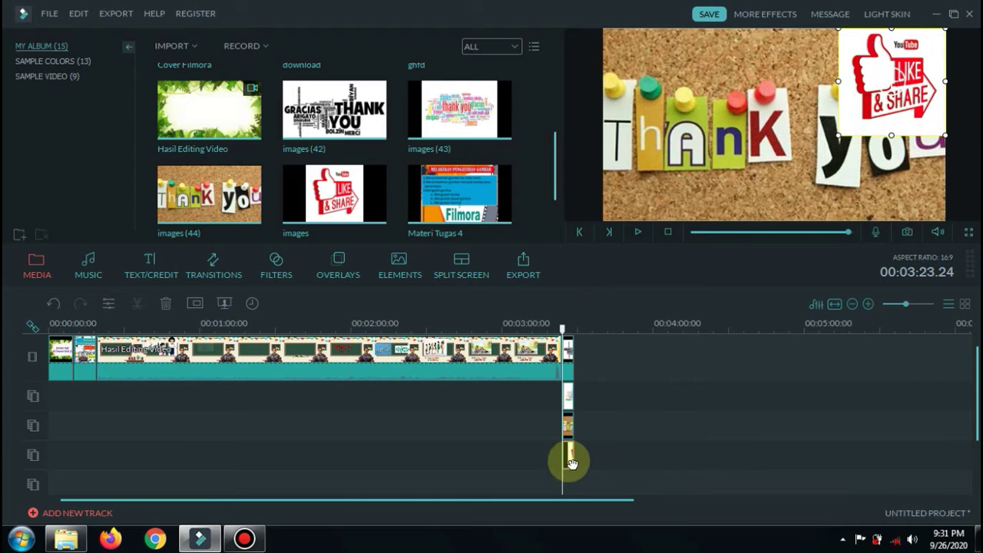
click(570, 399)
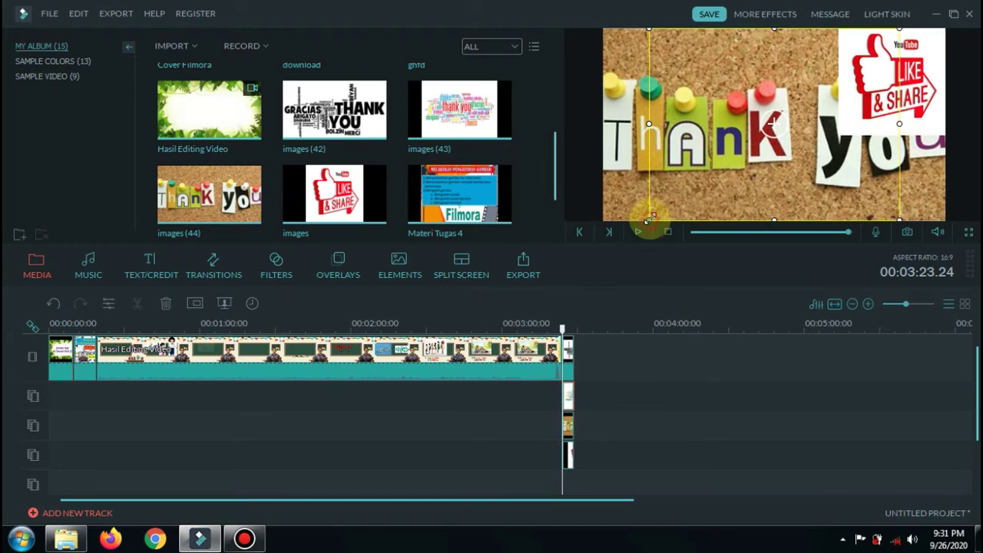
drag(650, 221, 749, 169)
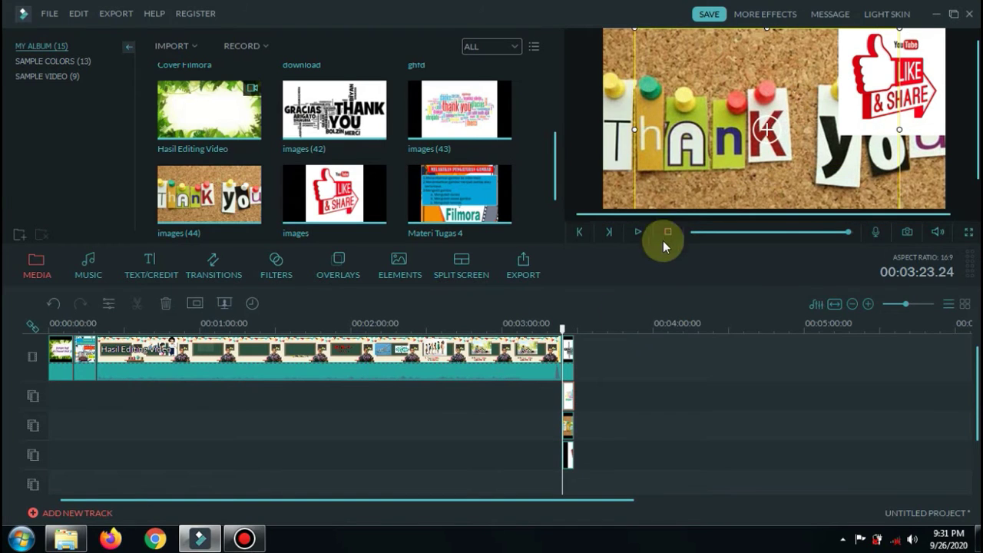
- Shrink the images (44) corkboard overlay to about two thirds of the frame width and move it to the frame's left edge
click(569, 423)
double_click(568, 422)
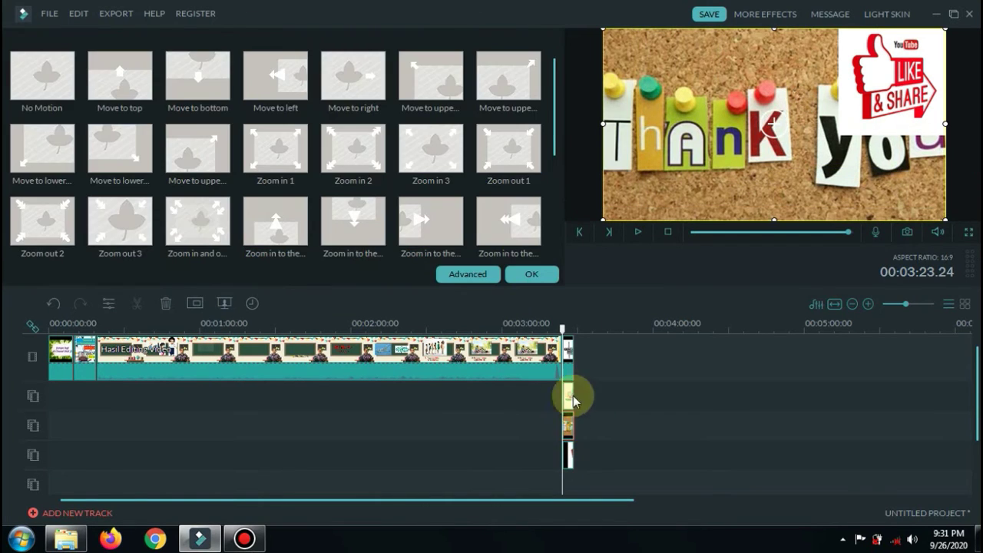
click(568, 455)
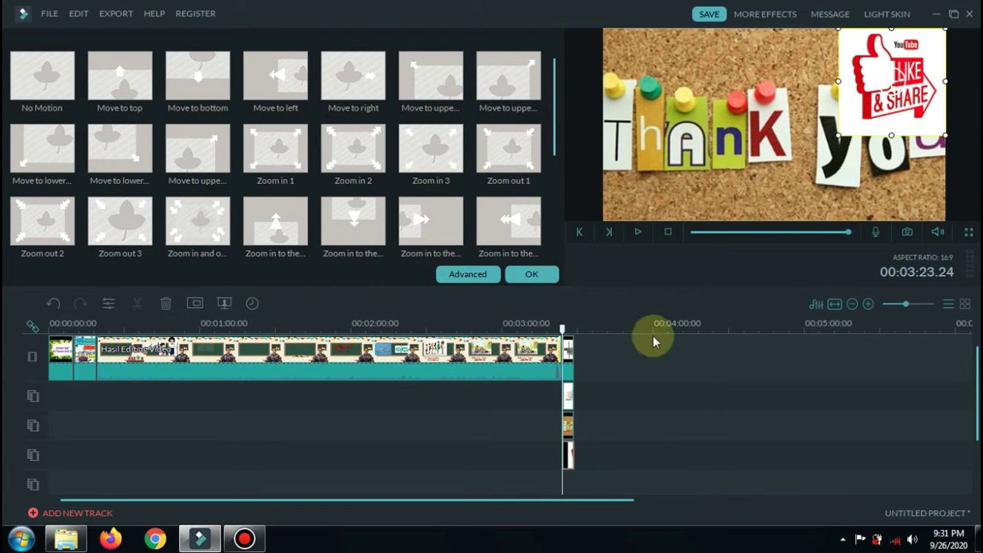
double_click(569, 347)
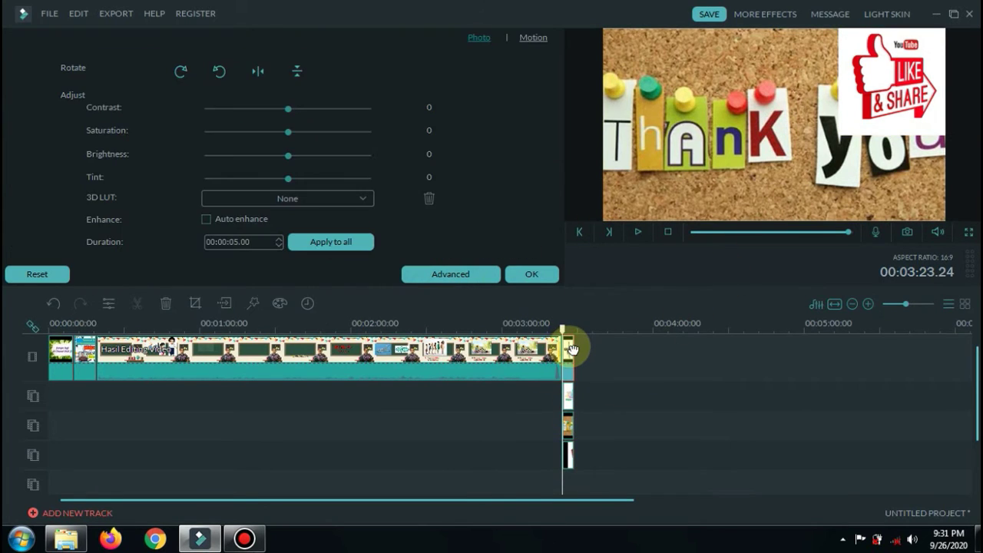
double_click(569, 405)
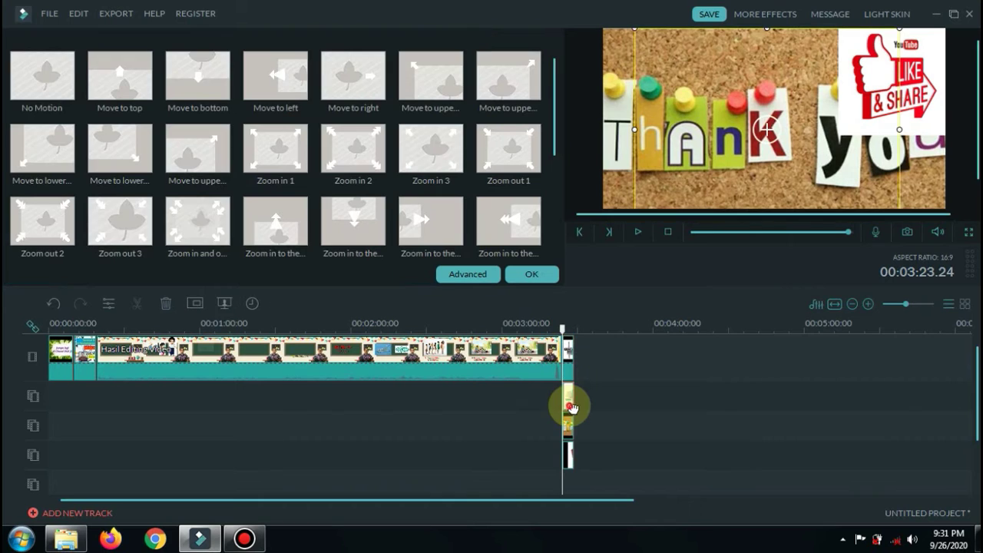
click(618, 172)
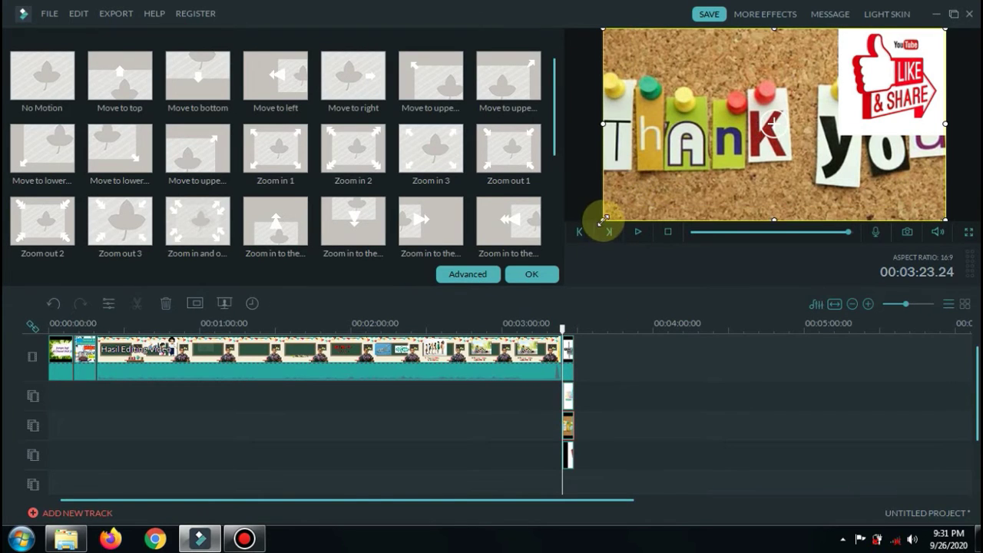
drag(603, 219, 713, 158)
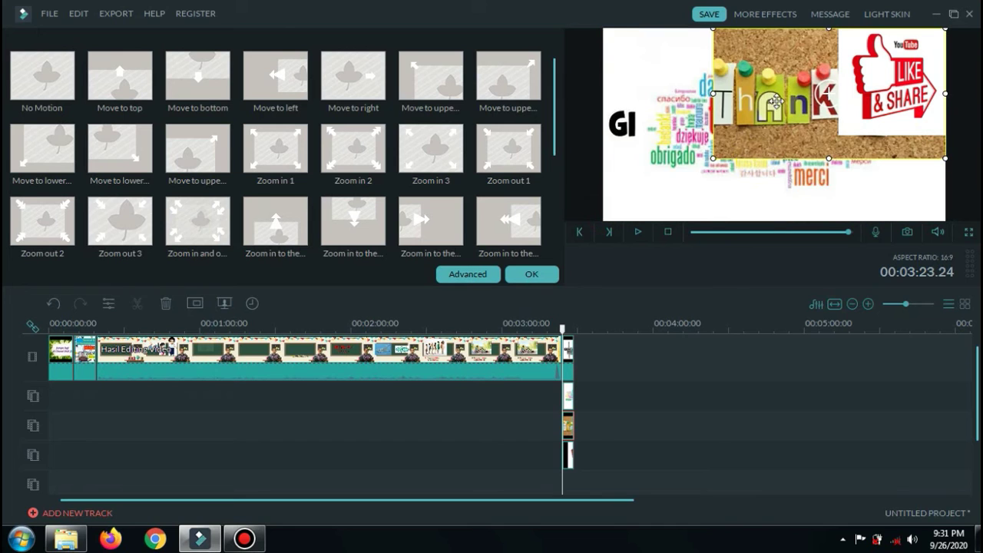
drag(735, 112, 625, 121)
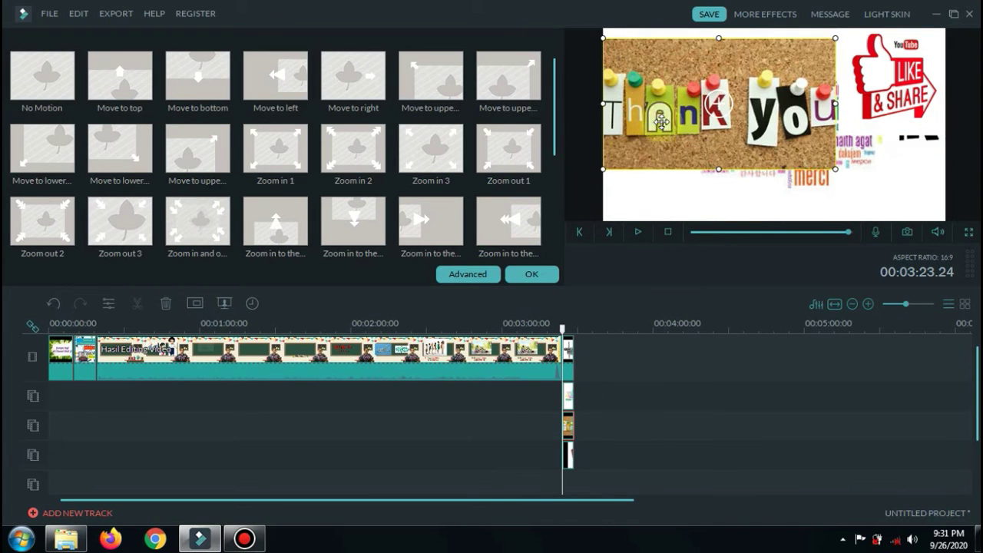
- Shrink the images (44) corkboard overlay to just under half the frame width and place it in the frame's upper-left corner
drag(604, 169, 644, 145)
drag(749, 107, 715, 102)
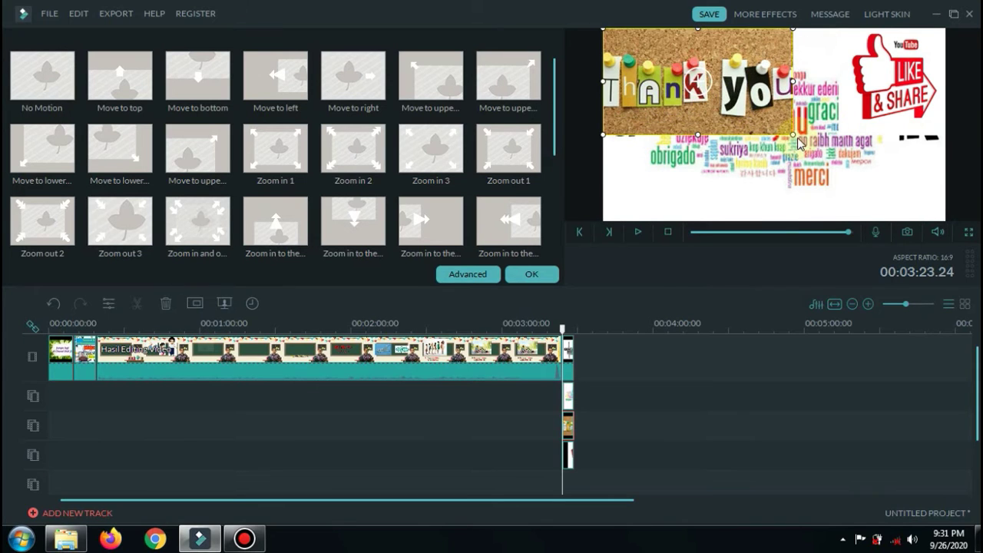
drag(793, 132, 731, 119)
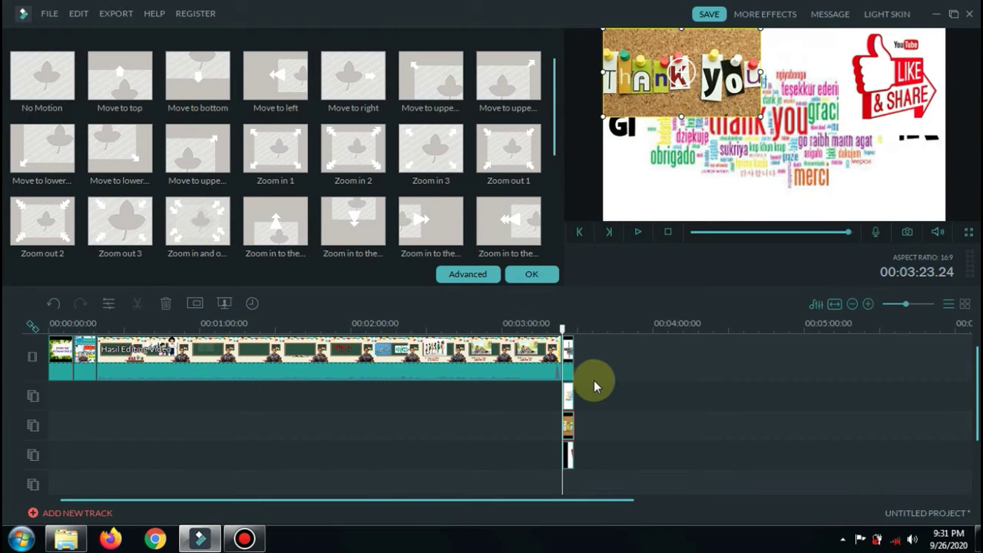
- Widen the images (43) word-cloud overlay toward the frame's left edge
click(569, 396)
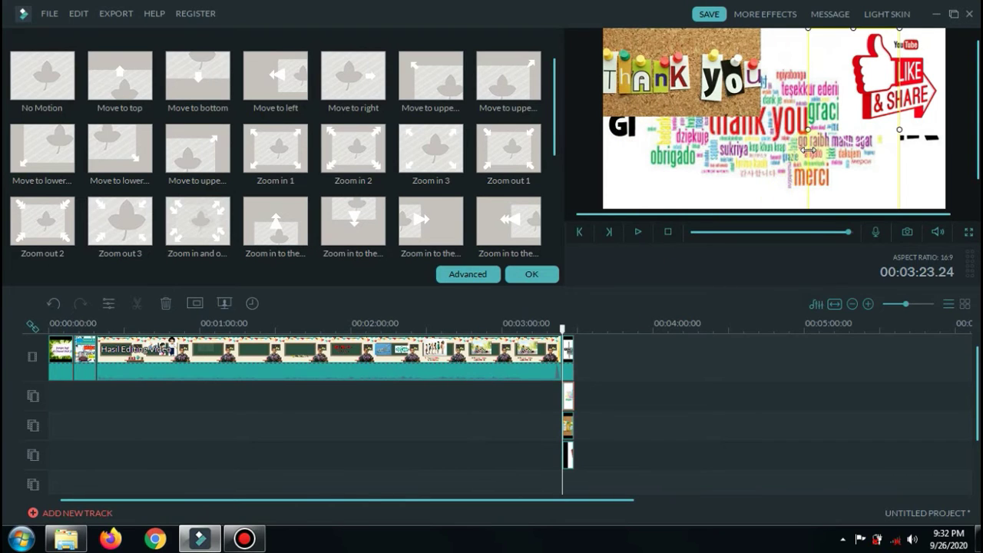
drag(634, 180, 613, 190)
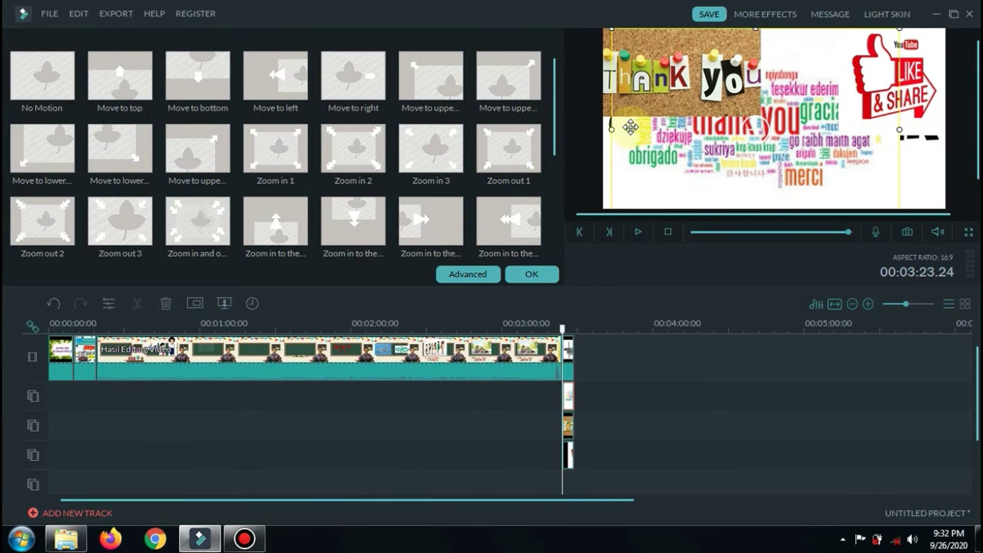
click(567, 456)
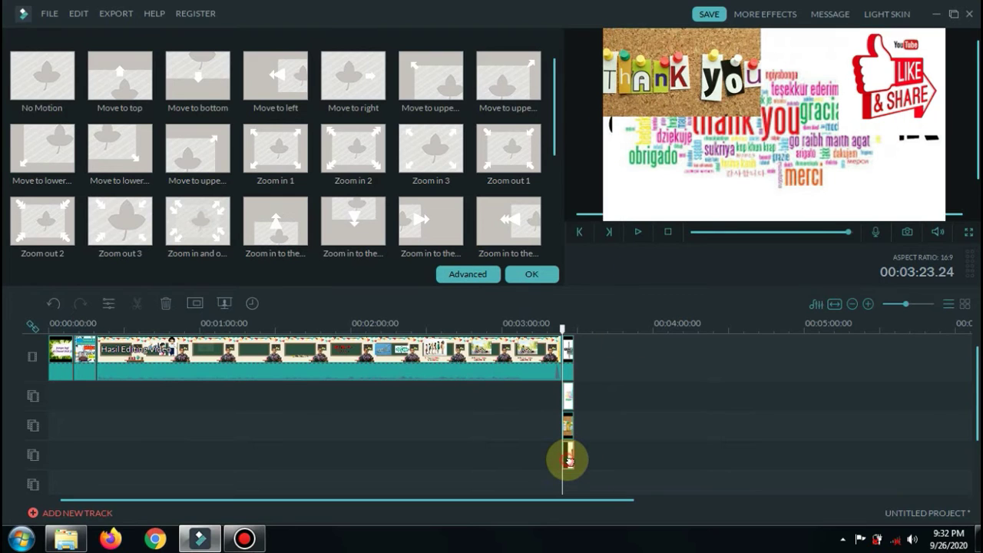
double_click(572, 354)
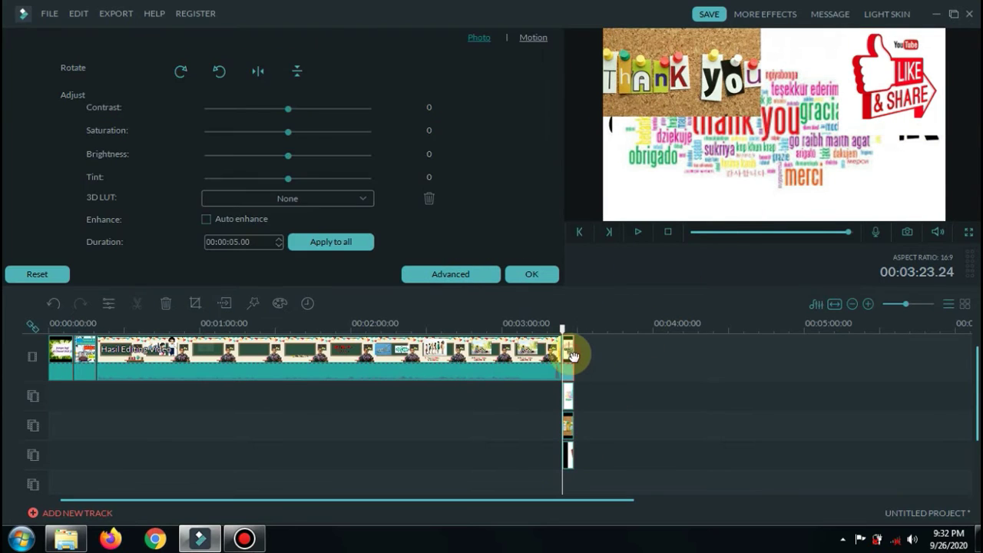
click(540, 274)
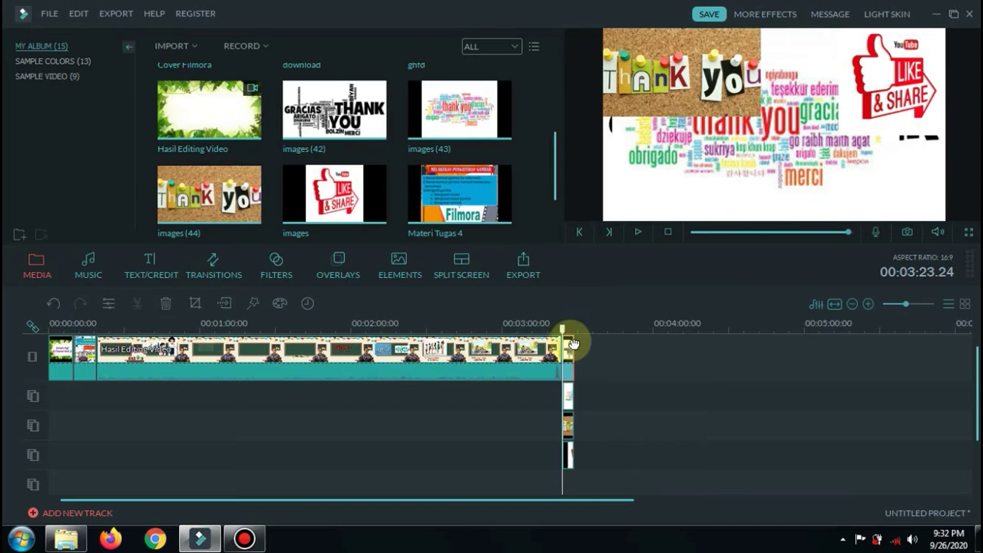
- Shrink the images (43) word-cloud overlay to about a third of the frame's width and height and place it in the lower-left corner
click(567, 395)
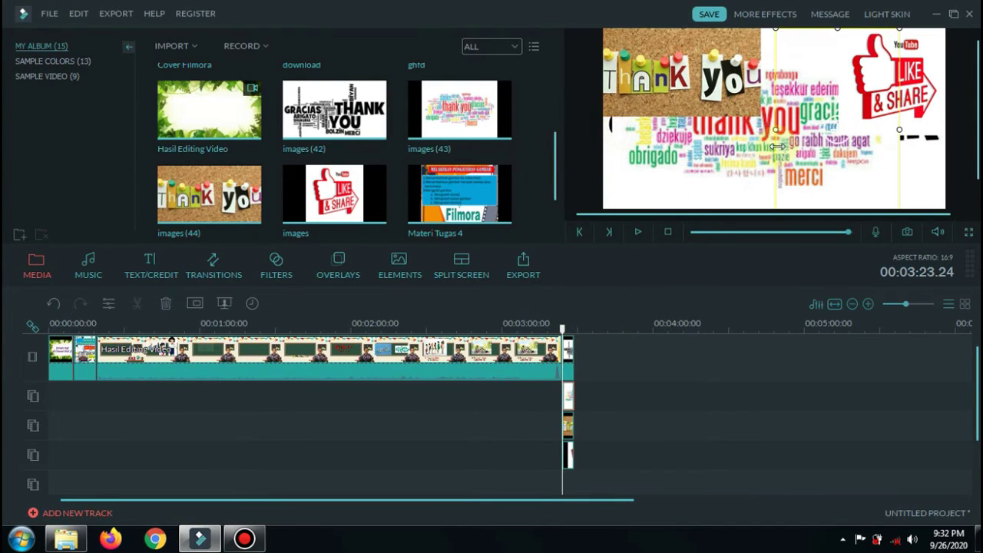
drag(613, 130, 776, 130)
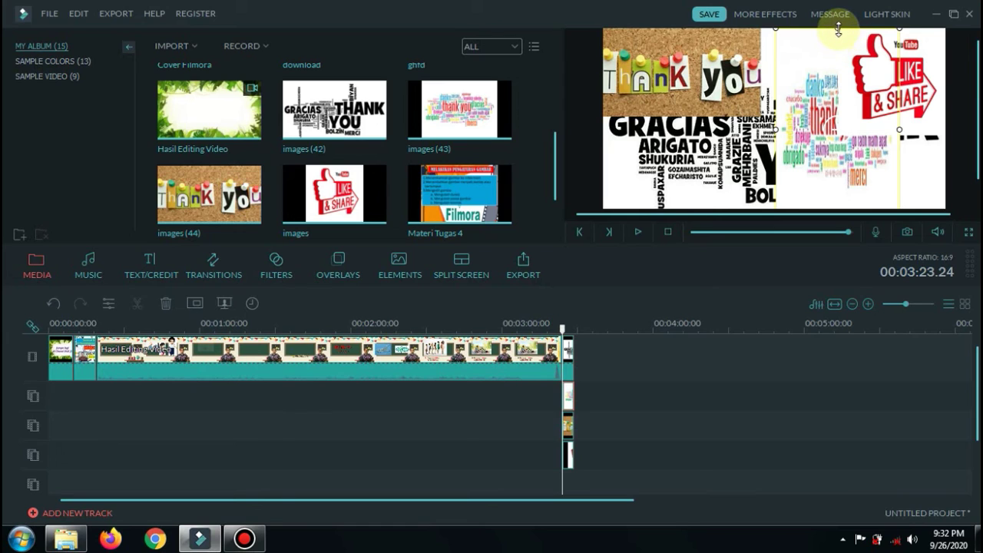
drag(838, 28, 838, 128)
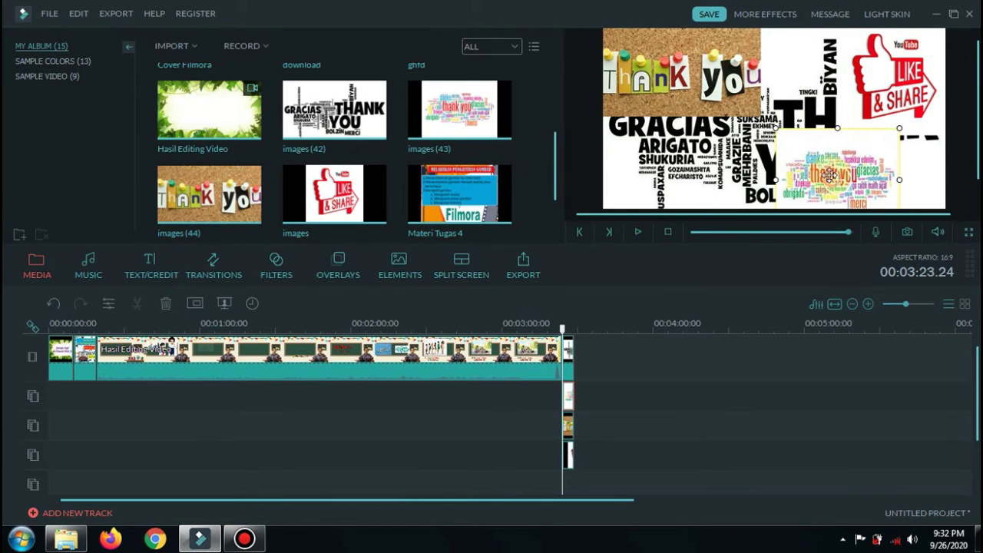
drag(830, 176, 812, 164)
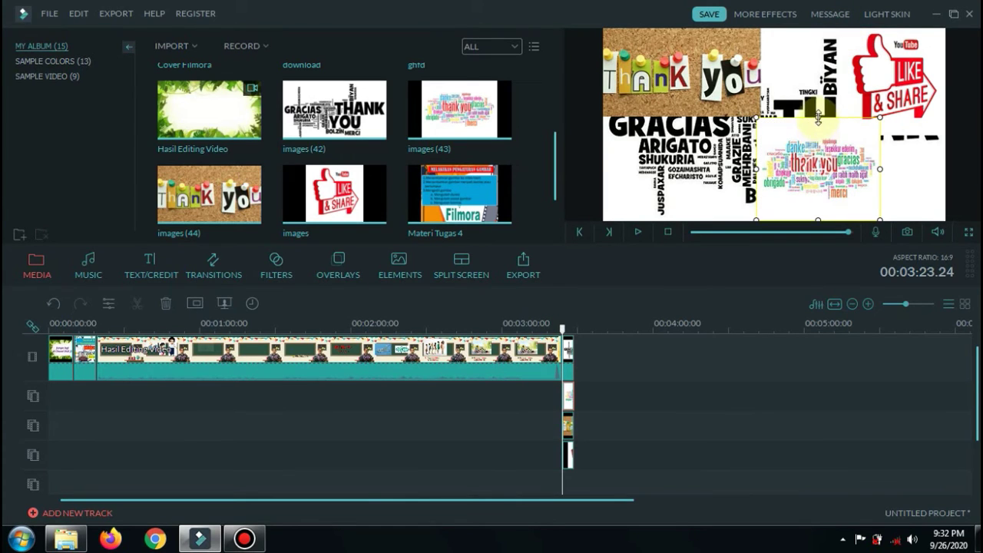
drag(818, 117, 741, 152)
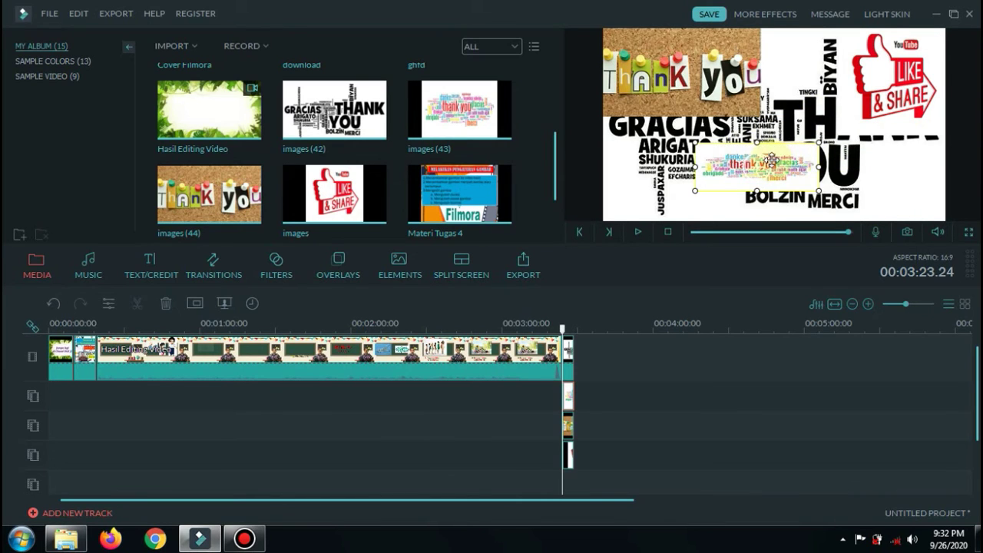
drag(756, 190, 694, 194)
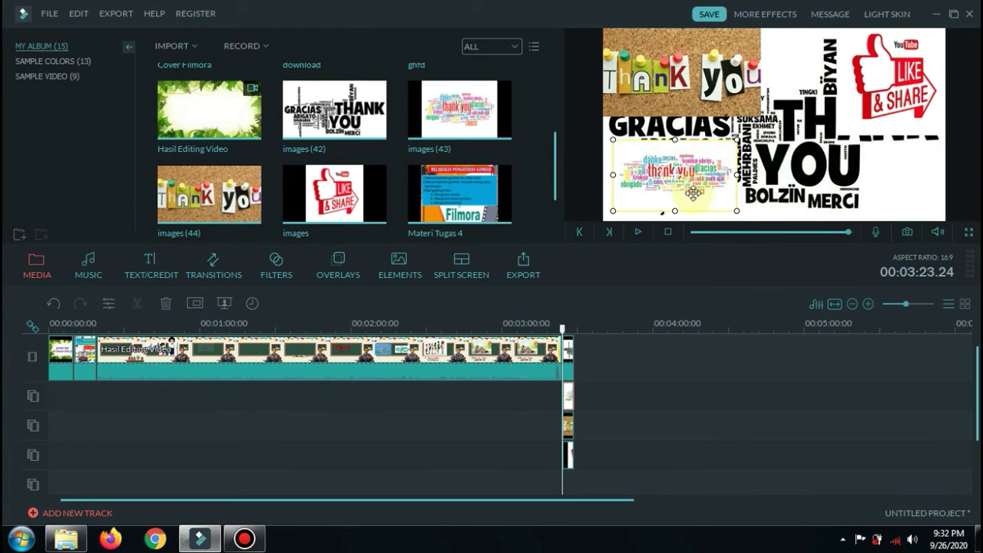
- Flatten the corkboard overlay and inset it from the frame's upper-left corner, and extend the word-cloud overlay slightly upward and to the right
drag(708, 95, 755, 91)
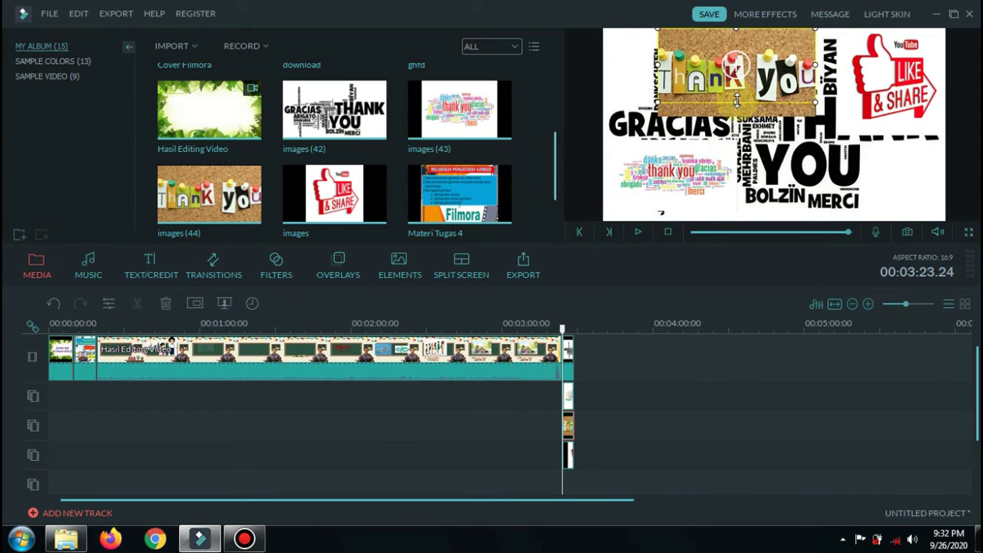
drag(716, 89, 690, 95)
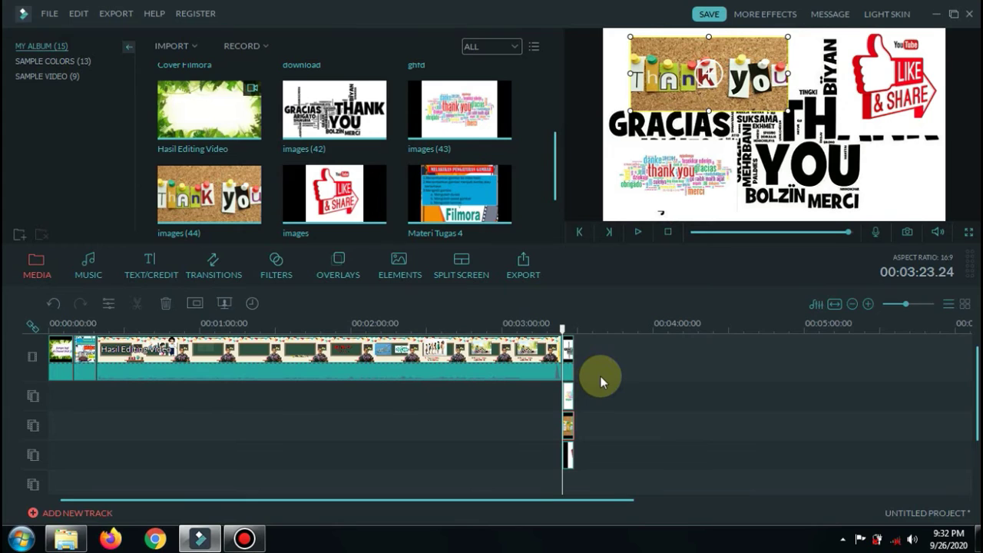
click(678, 181)
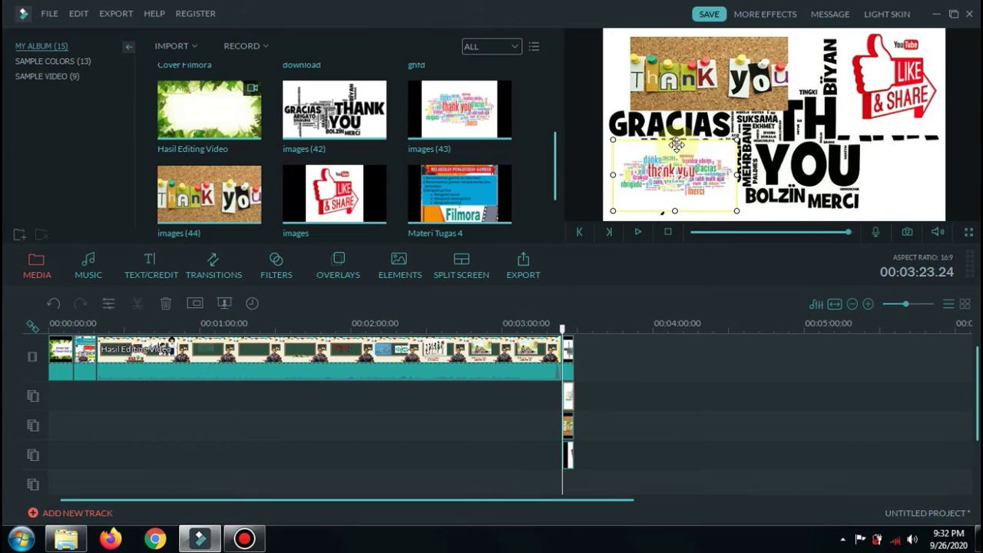
drag(676, 140, 675, 130)
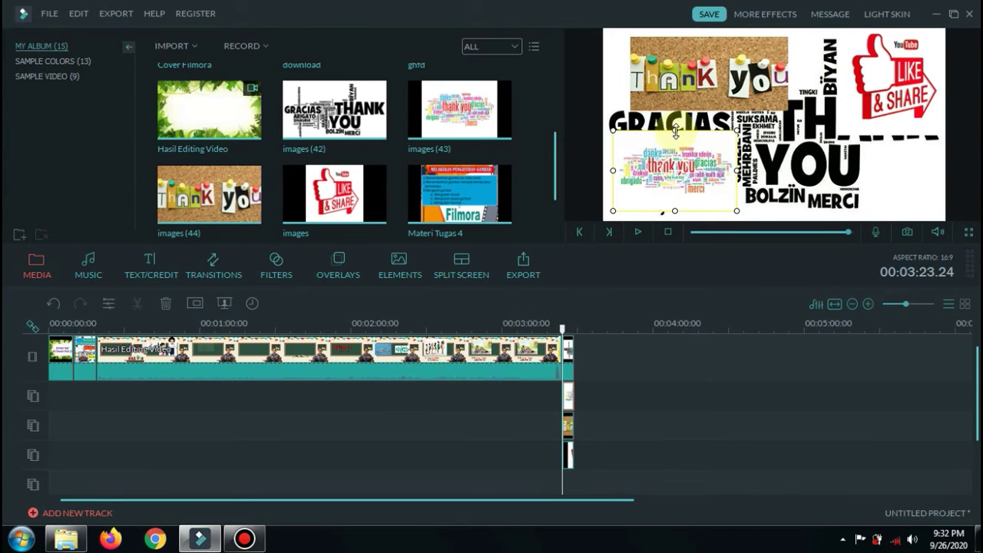
drag(735, 170, 757, 170)
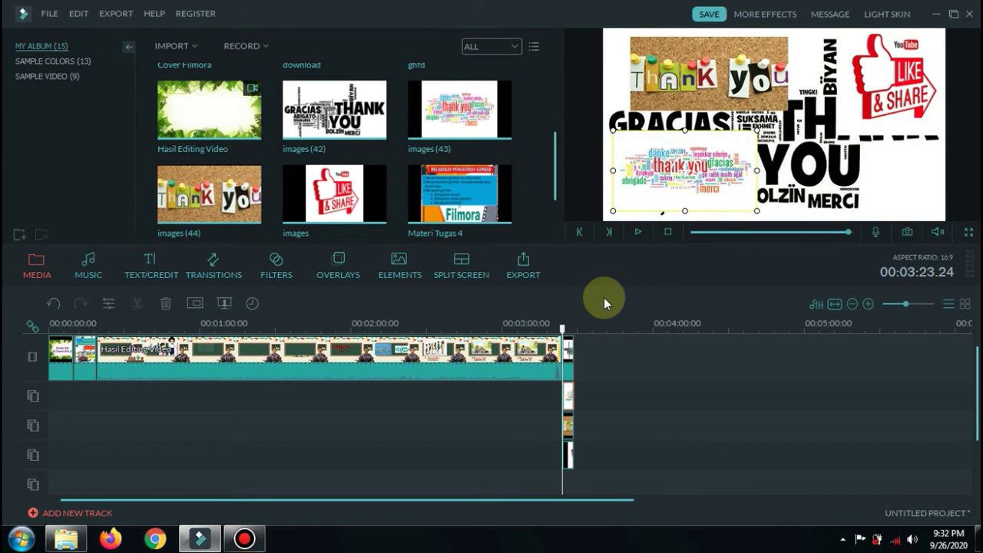
- Play back the closing collage, including the changeover from the end of the Hasil Editing Video clip
click(638, 234)
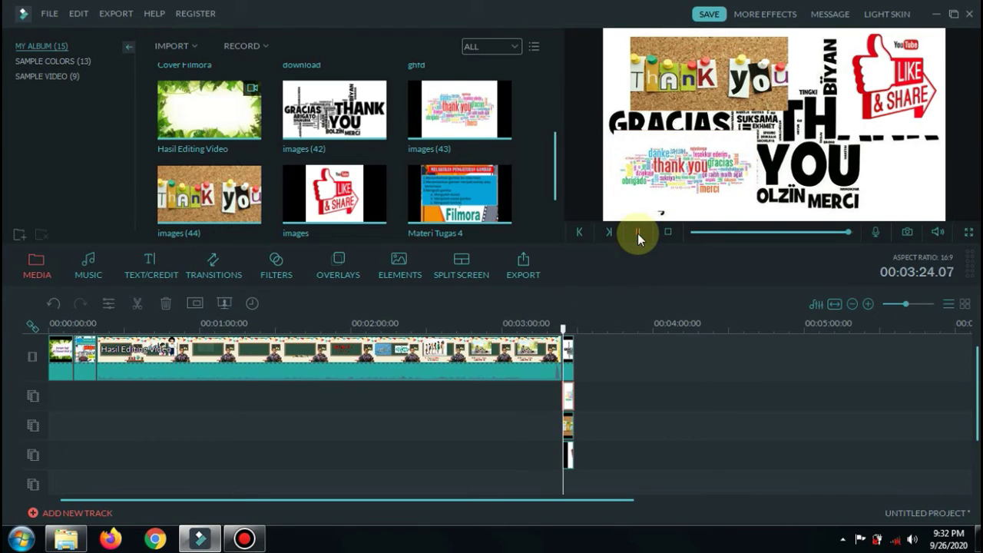
click(639, 231)
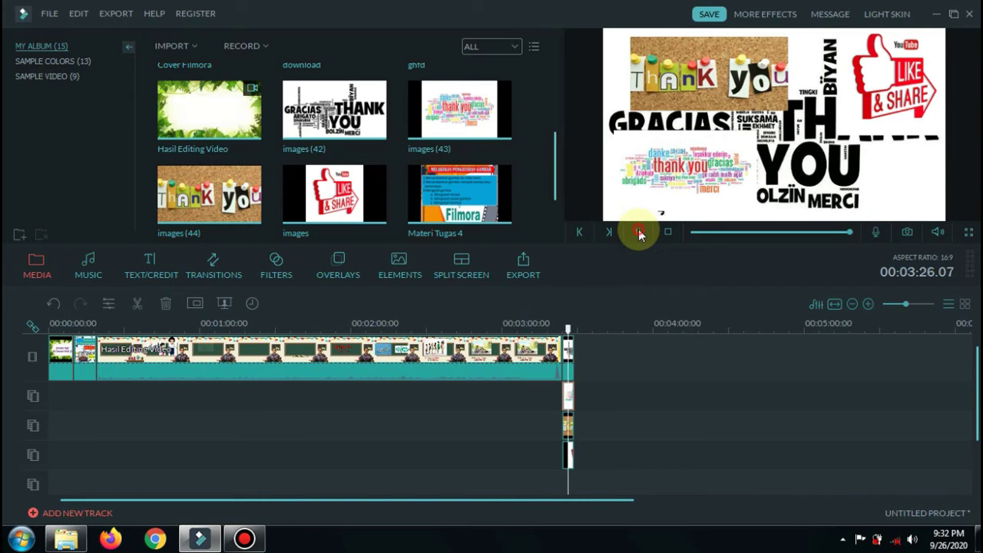
drag(568, 336, 549, 336)
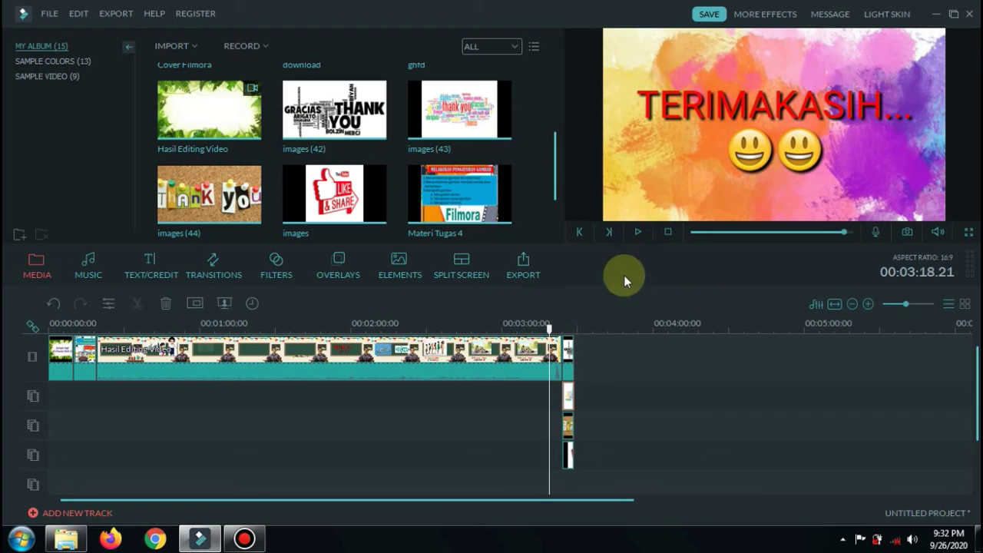
click(638, 233)
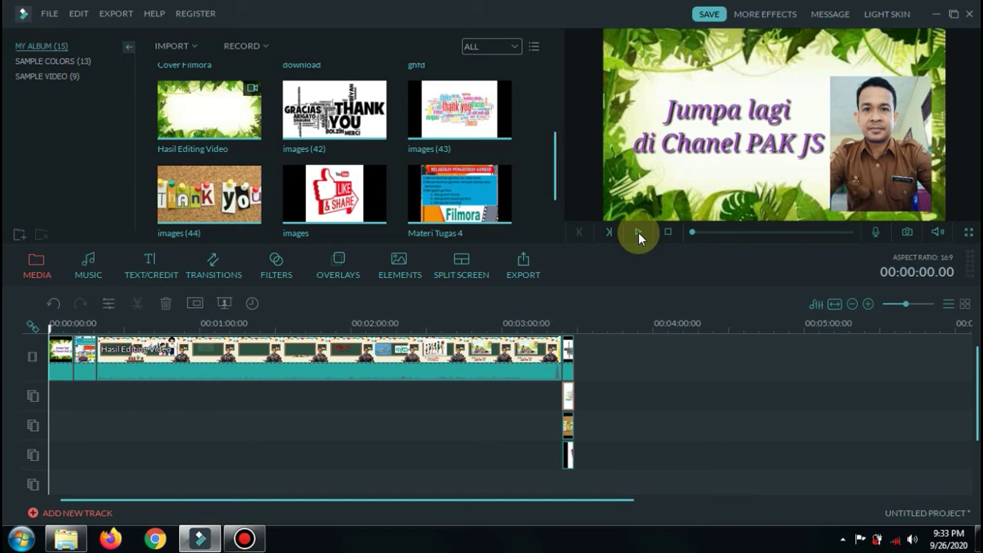
- Add the Diamond_zoom_in transition between the first and second intro images on the main video track
click(80, 355)
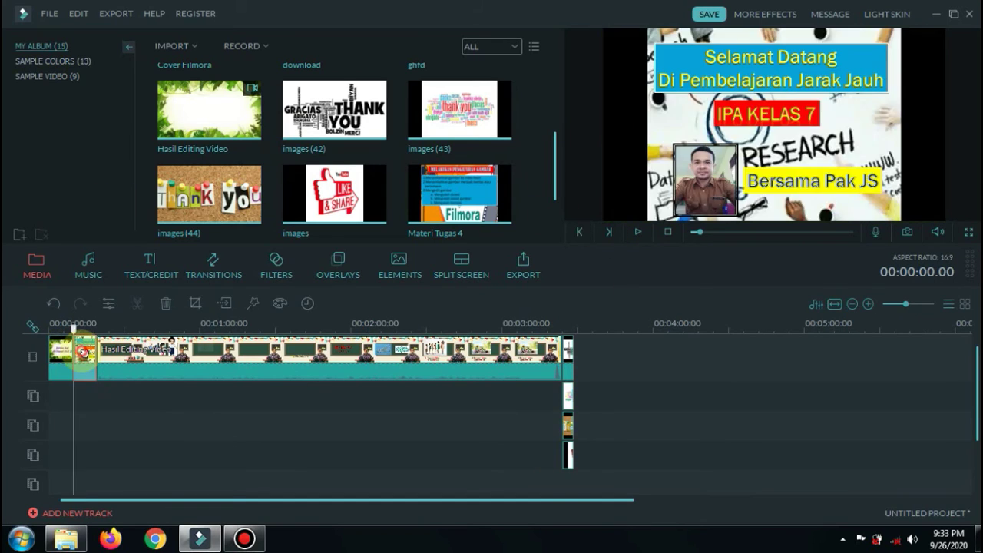
click(217, 267)
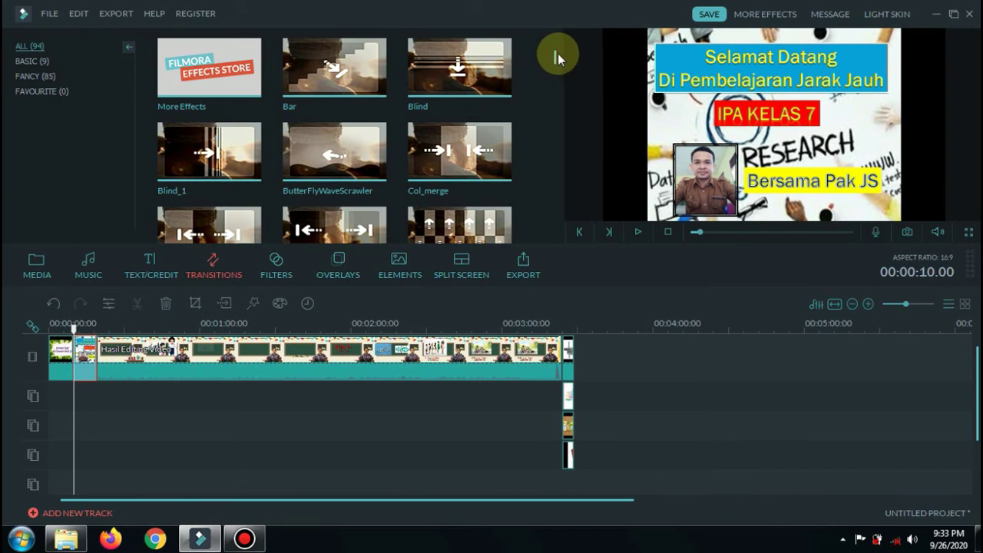
drag(555, 54, 556, 85)
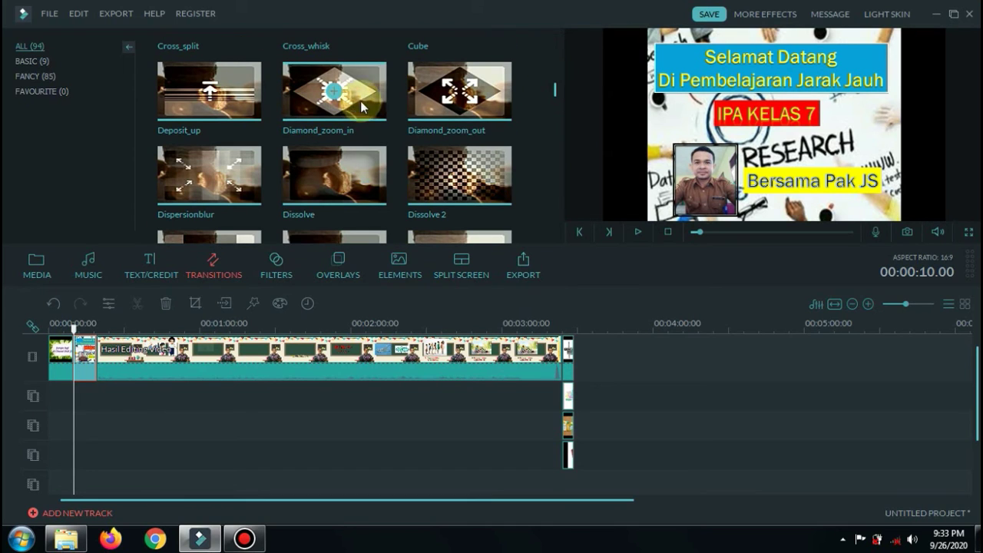
drag(358, 105, 74, 353)
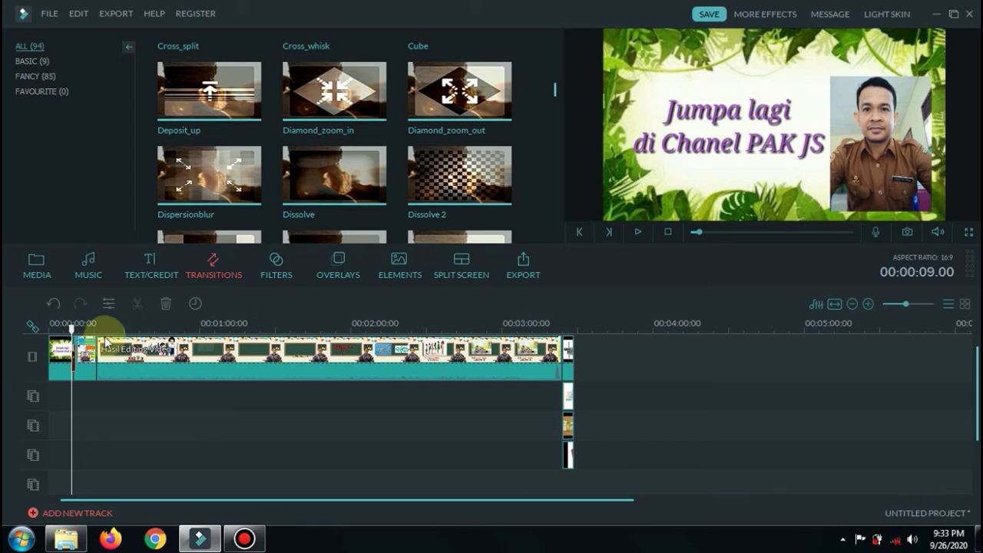
- Play back the transition between the intro images and the end of the main clip from 00:03:20.14
click(67, 326)
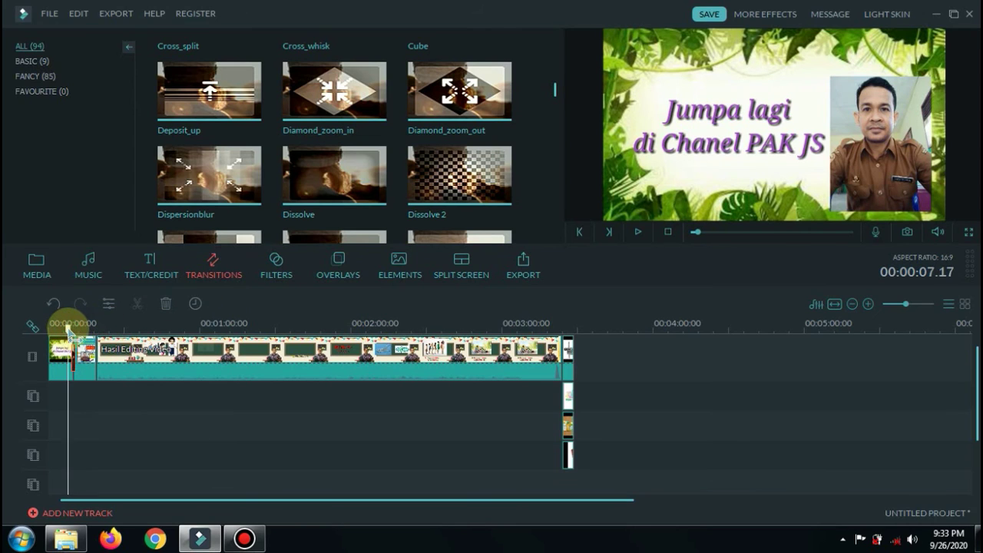
click(640, 230)
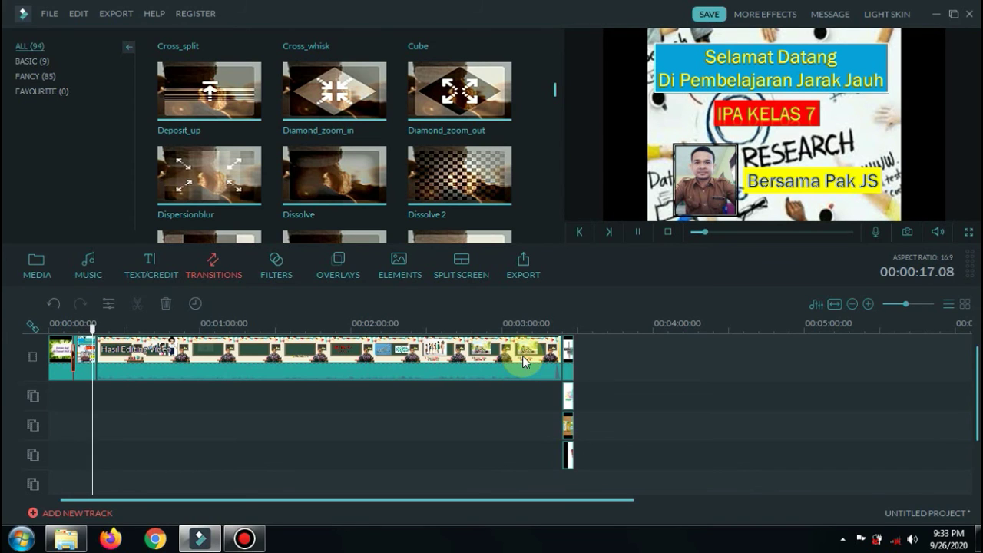
click(636, 232)
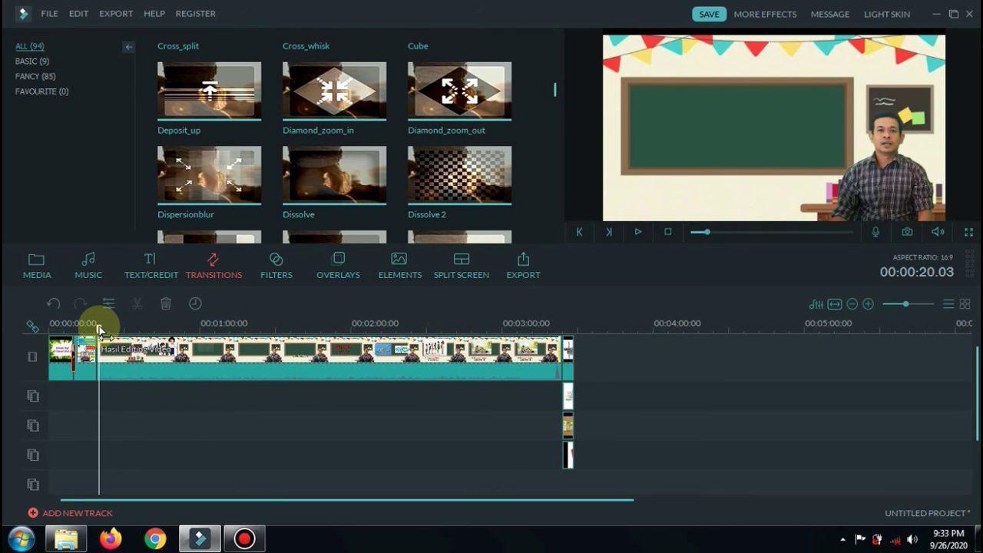
drag(99, 329, 554, 304)
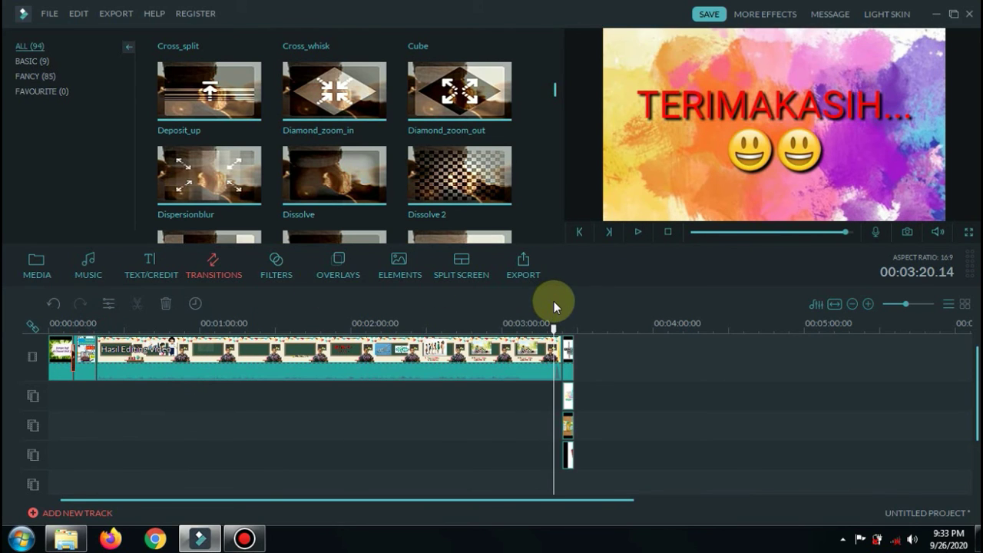
click(637, 232)
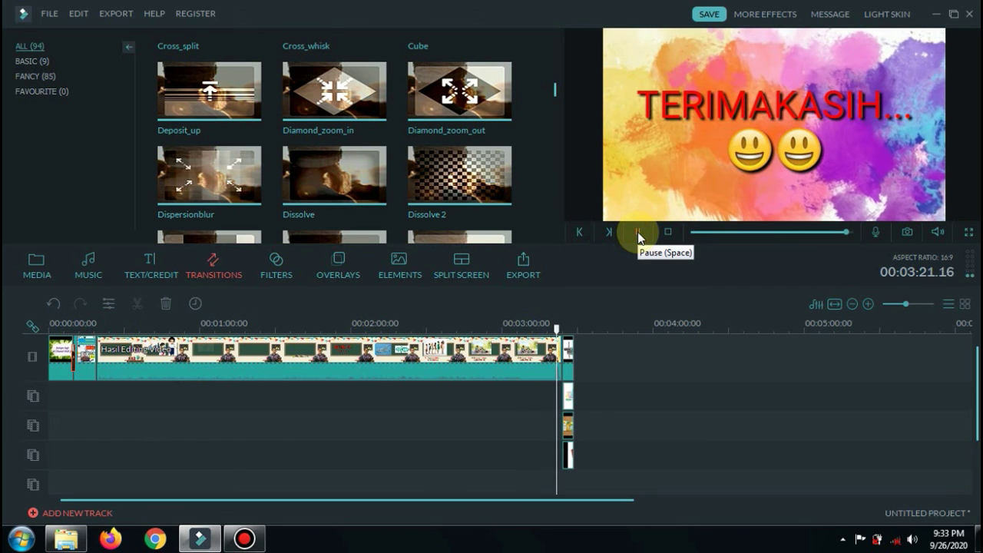